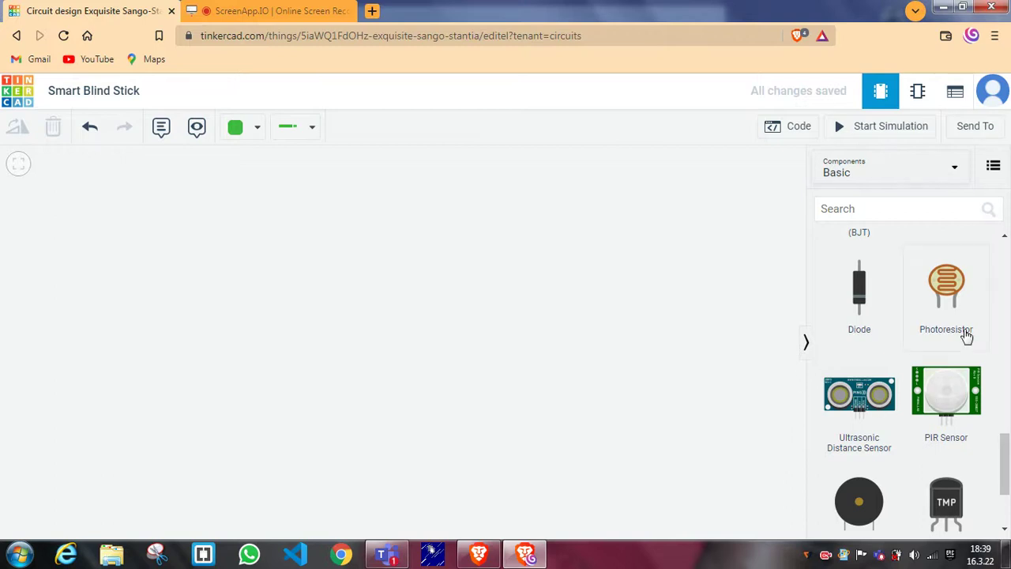
Scroll through the Basic components list to find the Arduino Uno R3
scroll(967, 337, down, 3)
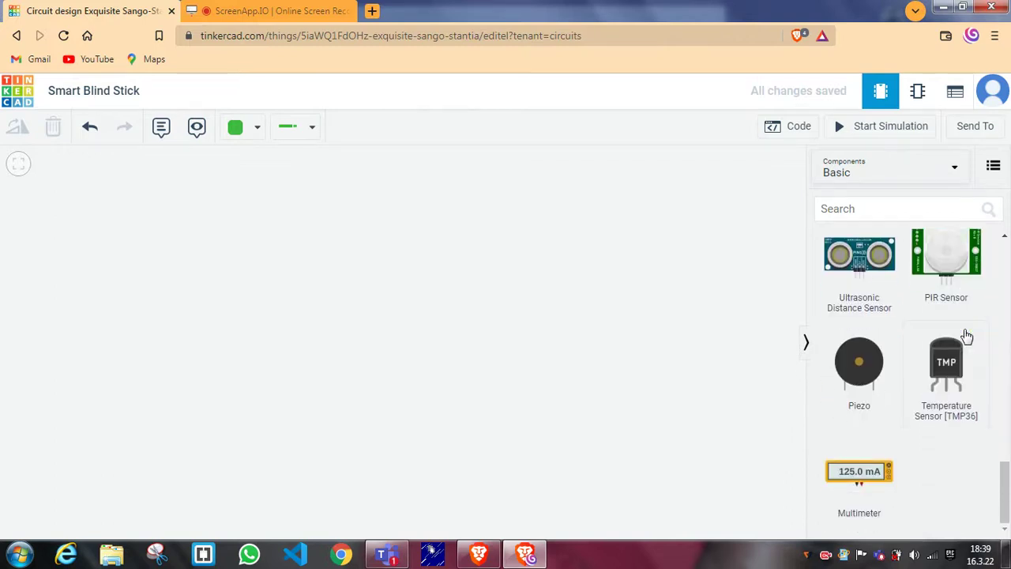
scroll(947, 355, up, 1)
scroll(956, 395, up, 3)
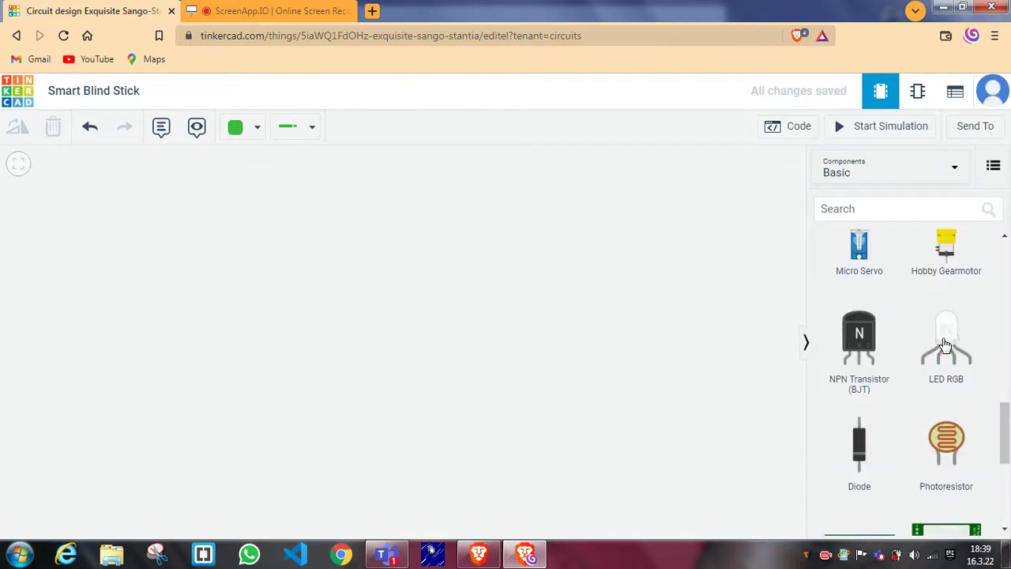
scroll(963, 442, up, 3)
scroll(972, 490, up, 3)
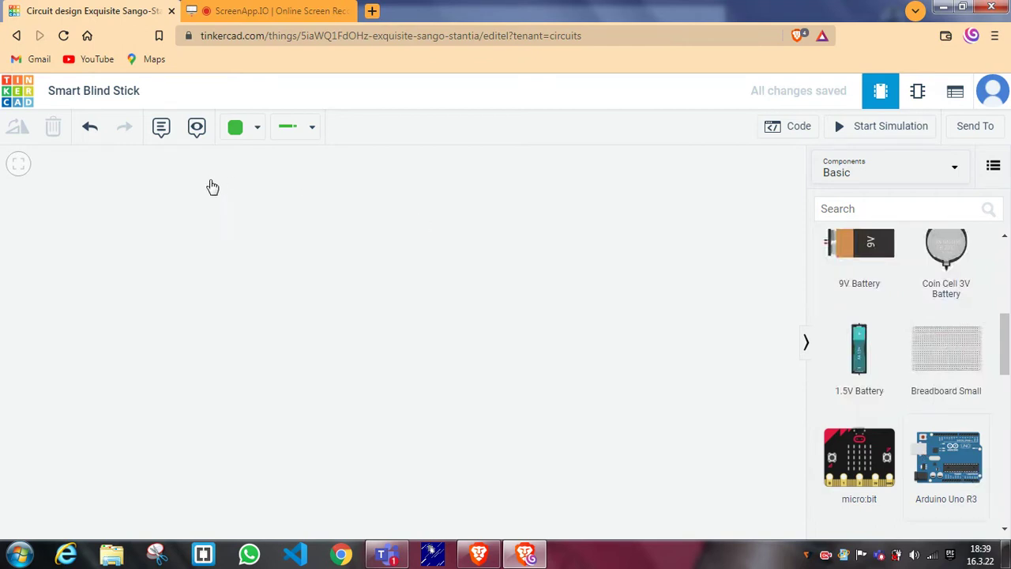
Place an Arduino Uno R3 on the workplane and move it to the upper left
drag(948, 458, 1, 218)
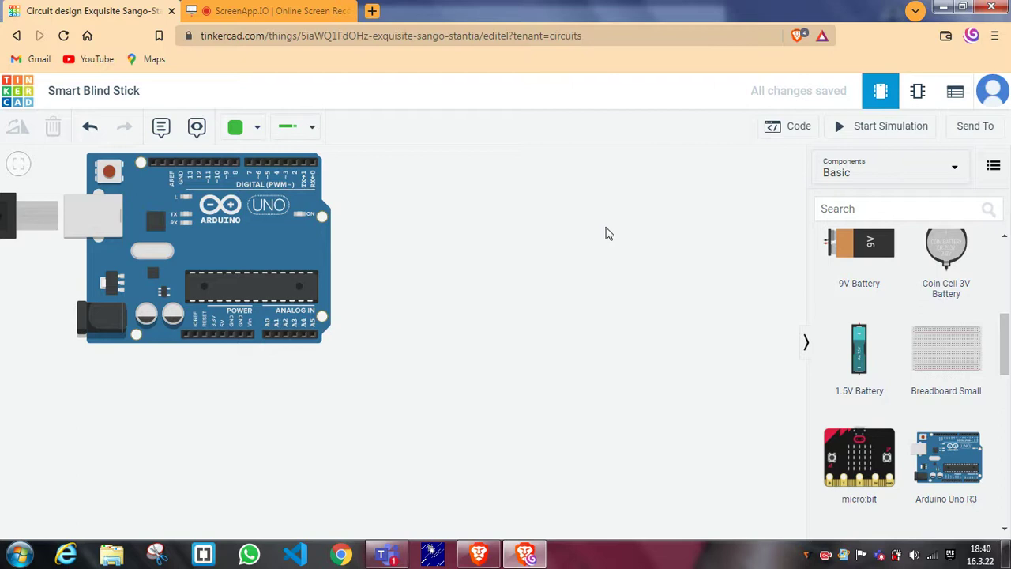
drag(229, 230, 177, 274)
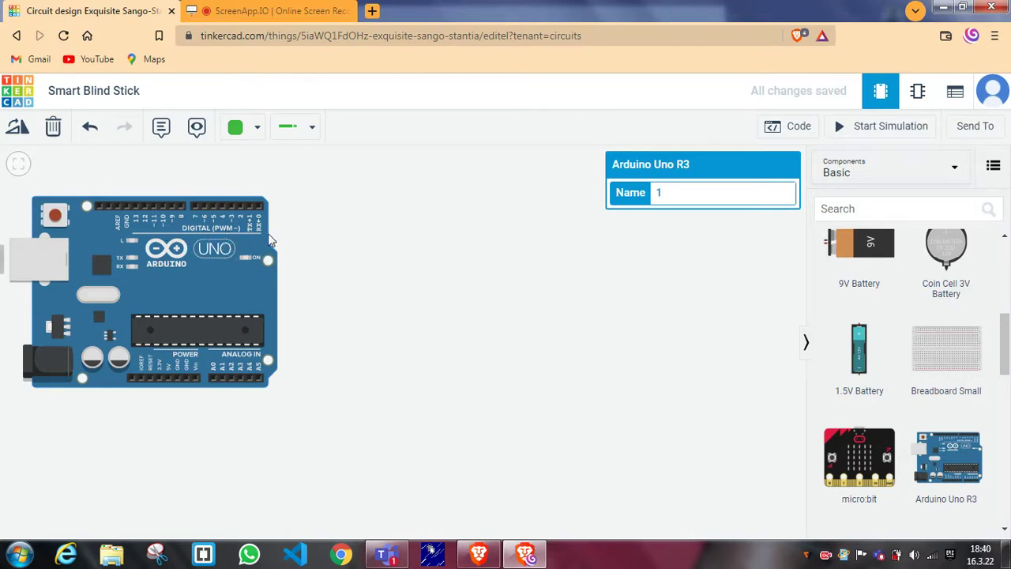
Drop a Breadboard Small onto the canvas
scroll(948, 398, up, 3)
scroll(947, 399, up, 2)
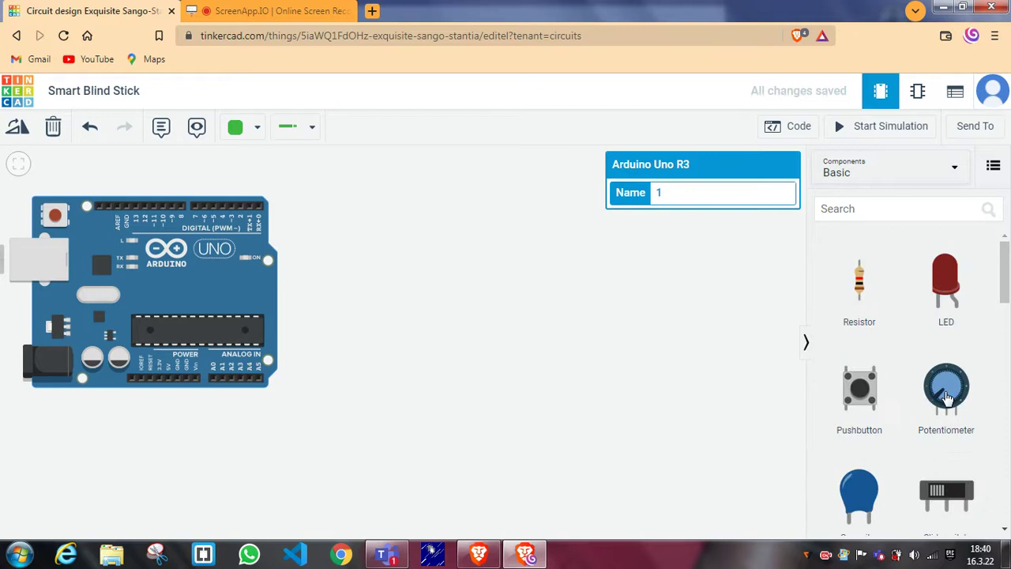
scroll(915, 353, down, 4)
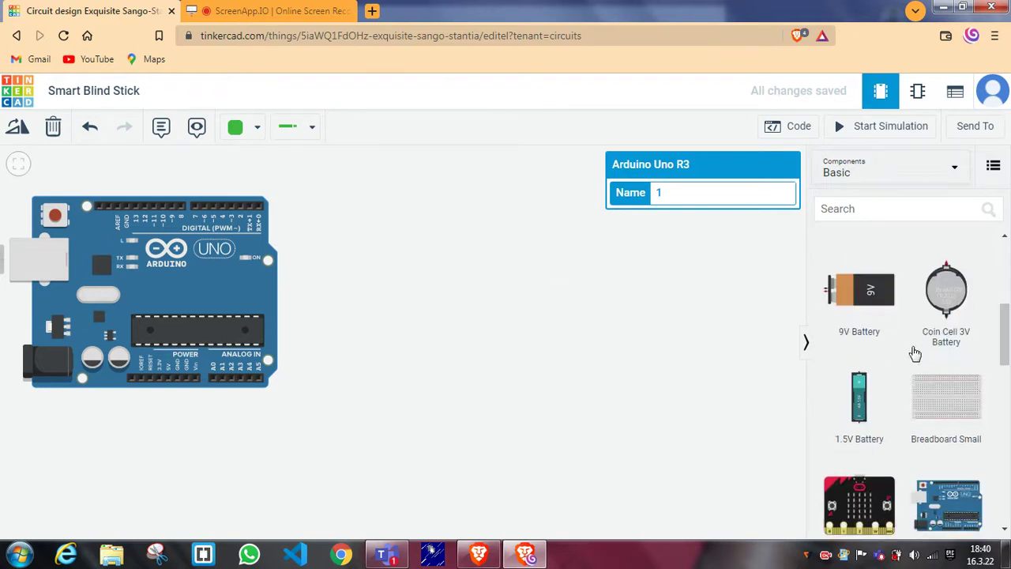
scroll(939, 332, down, 1)
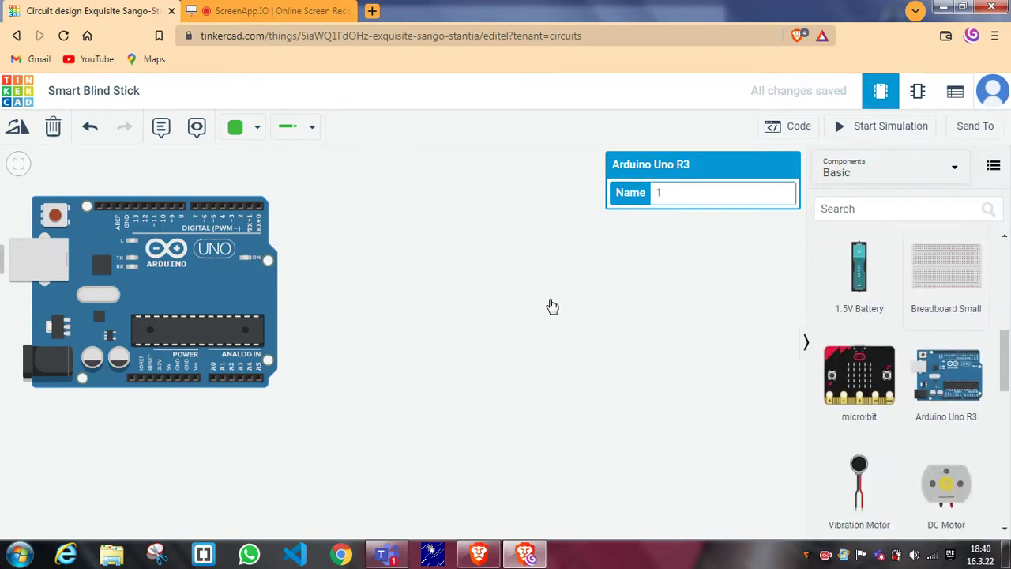
click(553, 306)
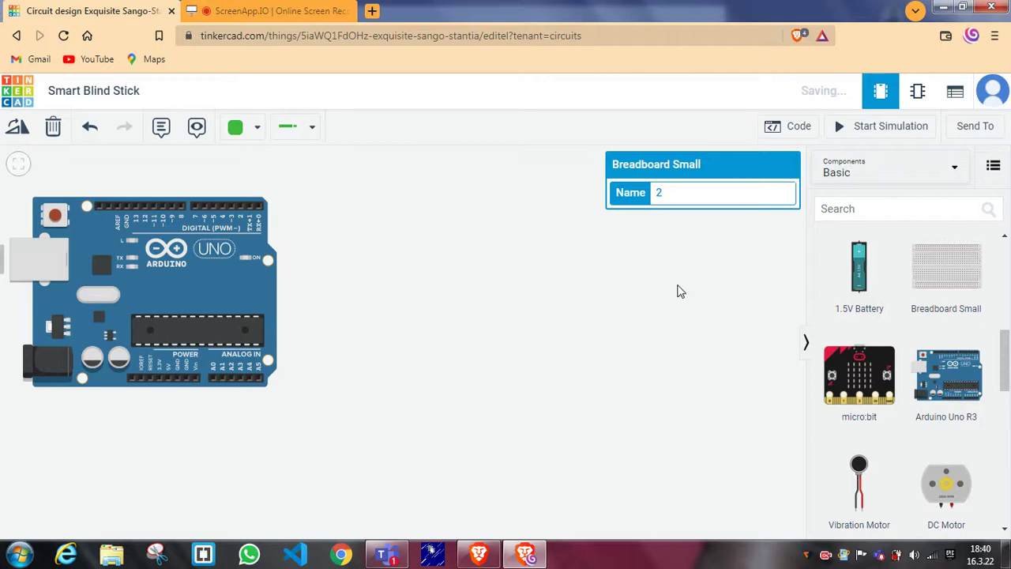
scroll(745, 306, down, 3)
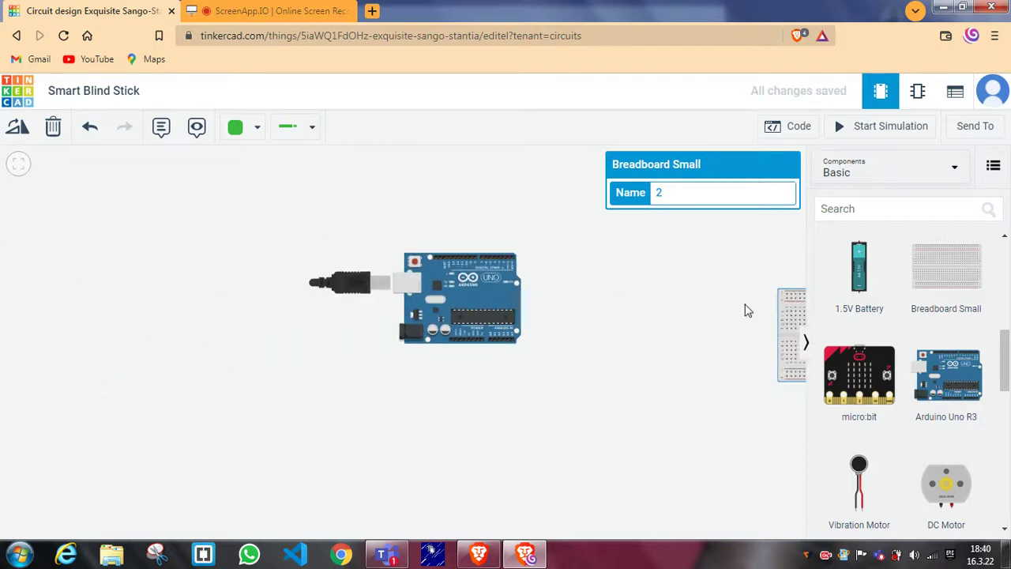
scroll(748, 310, down, 2)
Move the small breadboard up beside the Arduino Uno
drag(764, 308, 700, 304)
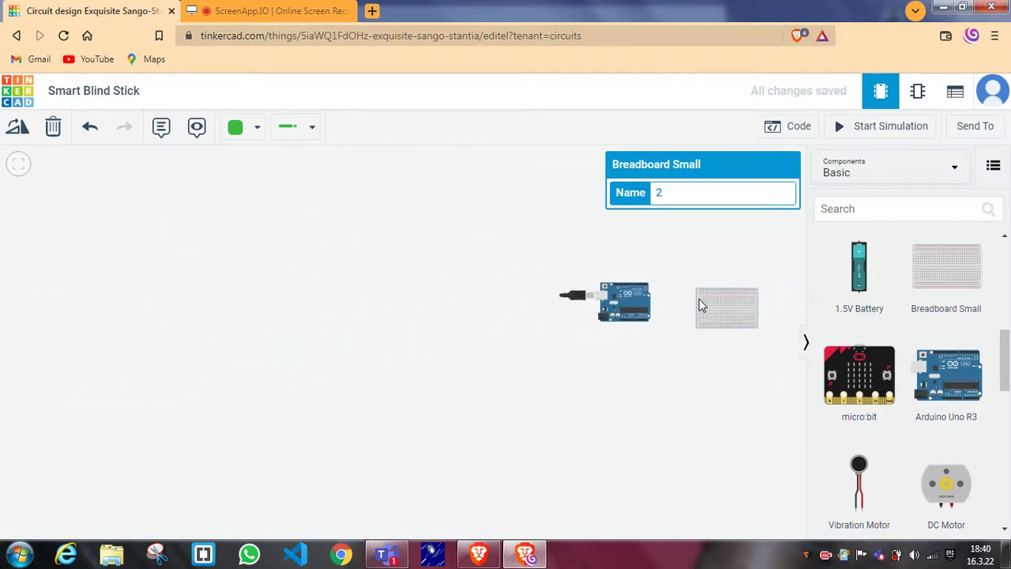
scroll(701, 304, up, 3)
scroll(683, 296, up, 2)
click(530, 273)
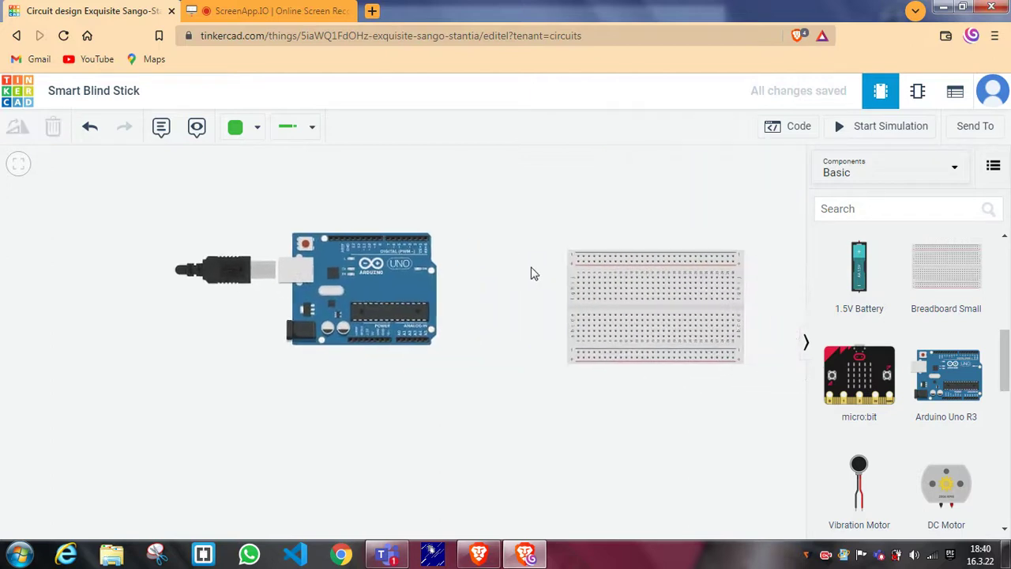
scroll(525, 279, up, 2)
drag(572, 283, 518, 260)
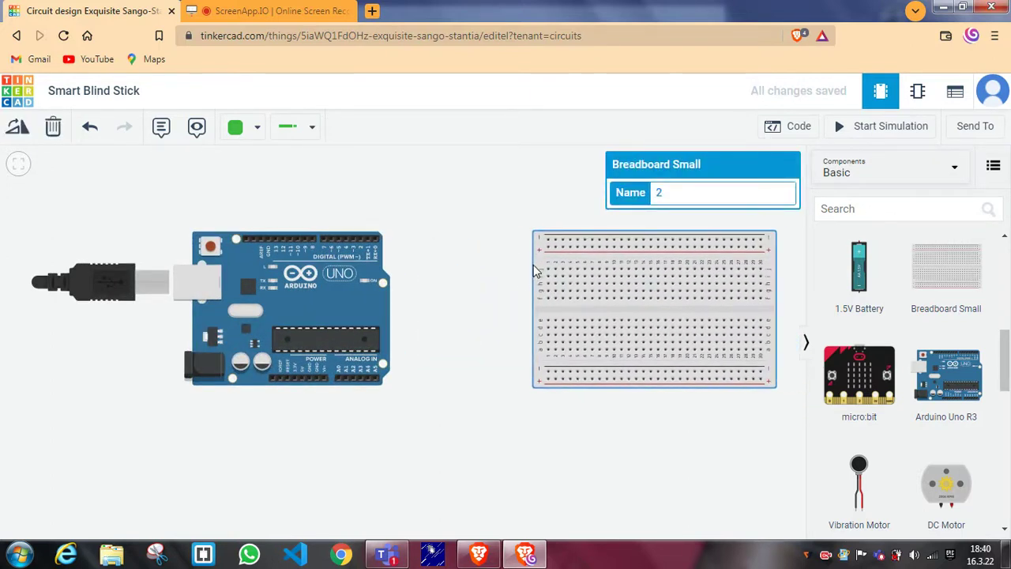
Place the ultrasonic distance sensor along the breadboard's top edge
scroll(968, 361, down, 2)
scroll(940, 375, down, 4)
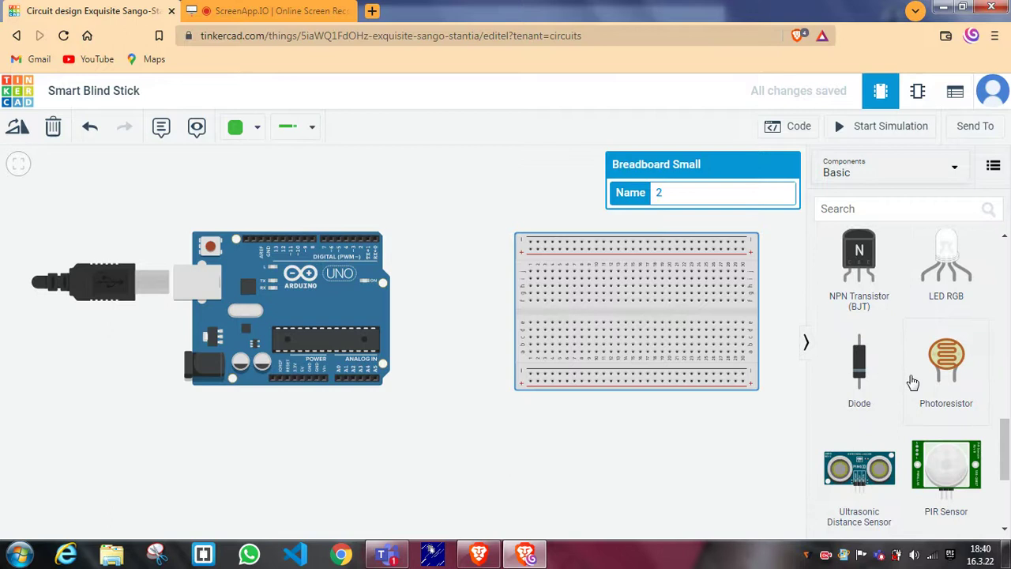
scroll(868, 387, down, 2)
click(883, 174)
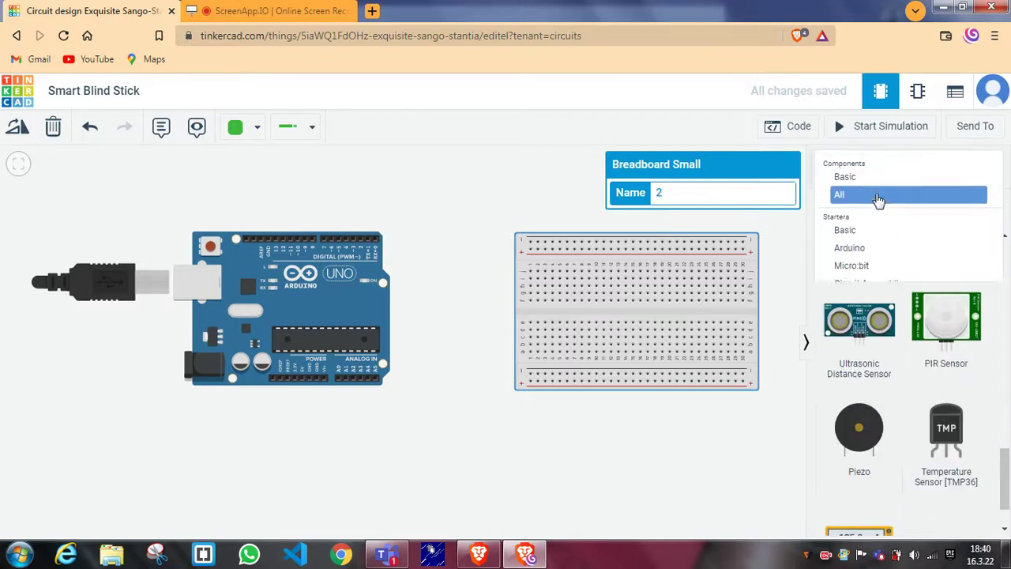
click(785, 402)
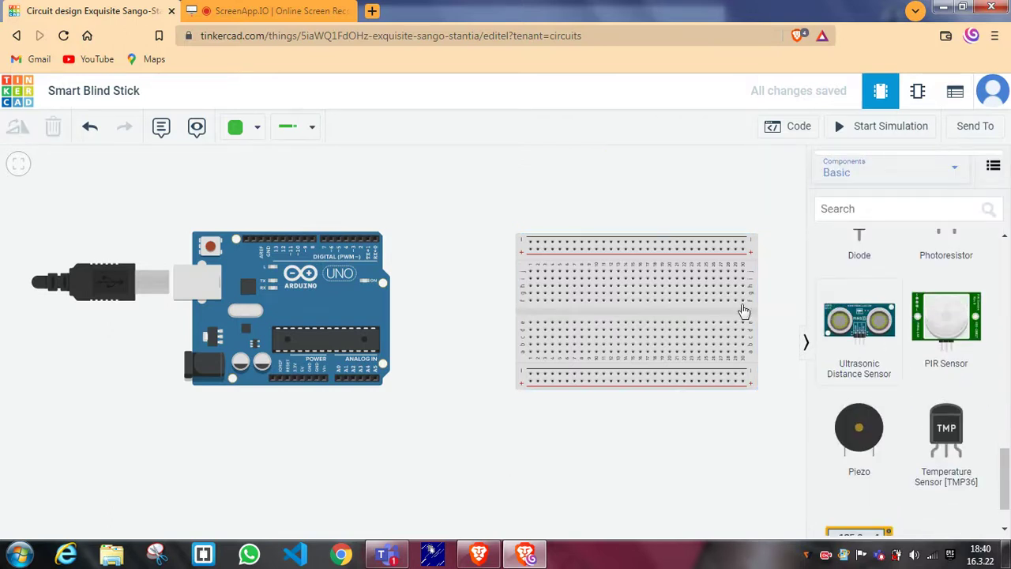
drag(858, 319, 640, 229)
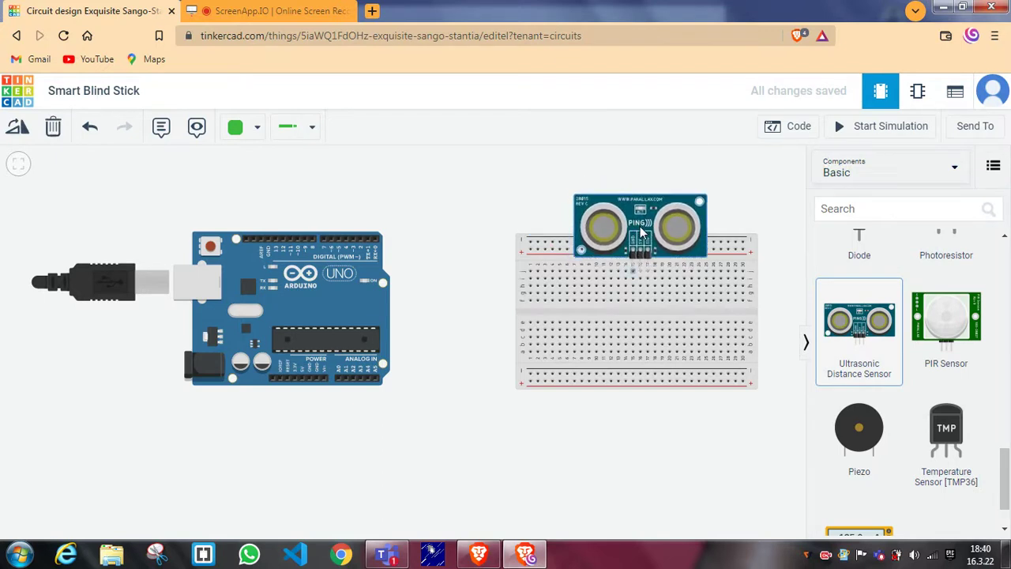
drag(640, 229, 647, 229)
Scroll the components list to locate the Piezo buzzer
scroll(902, 357, up, 3)
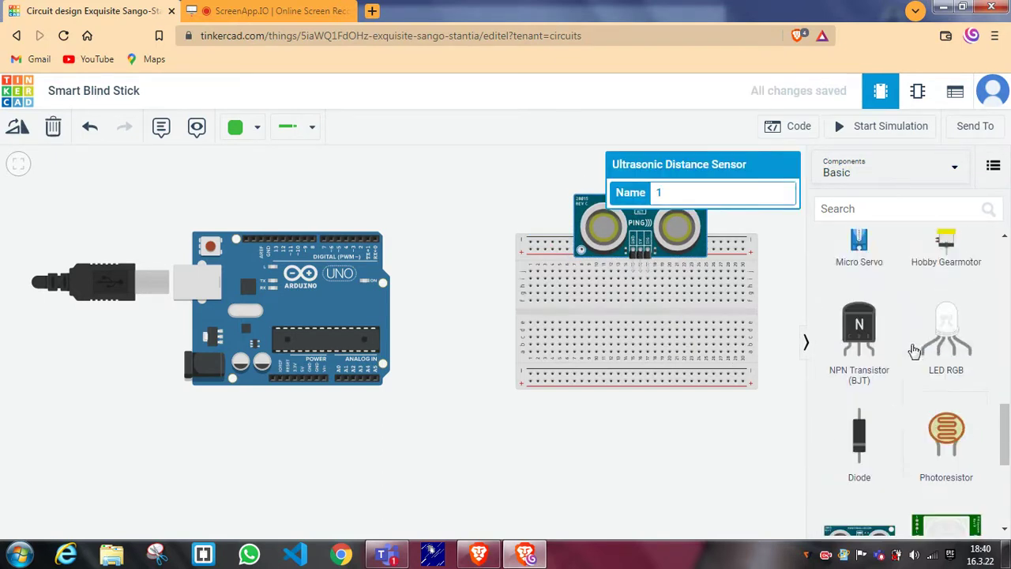
scroll(920, 341, up, 2)
scroll(925, 336, up, 2)
scroll(925, 333, up, 1)
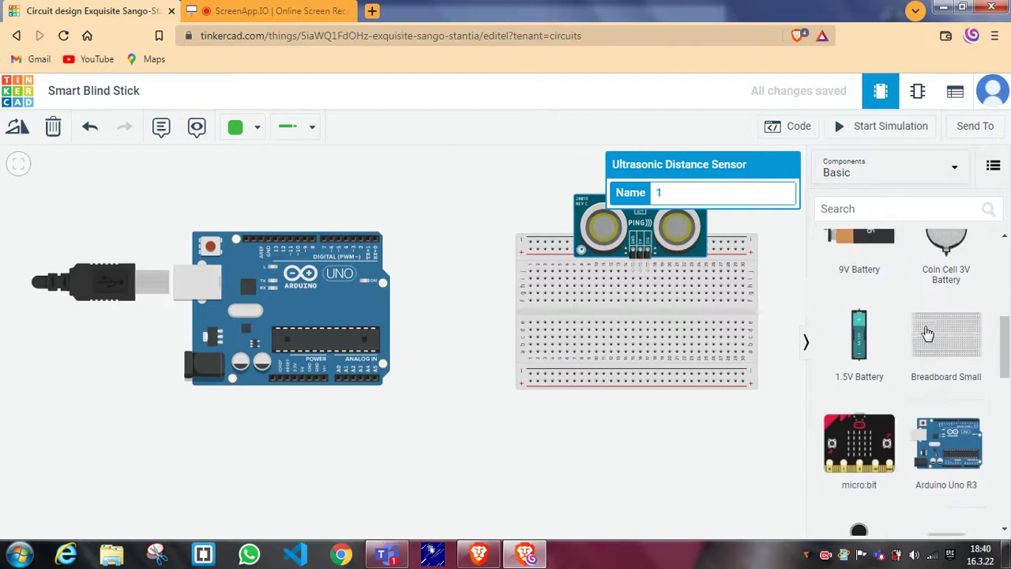
scroll(925, 332, up, 2)
scroll(929, 332, down, 6)
scroll(934, 330, down, 2)
scroll(933, 330, down, 1)
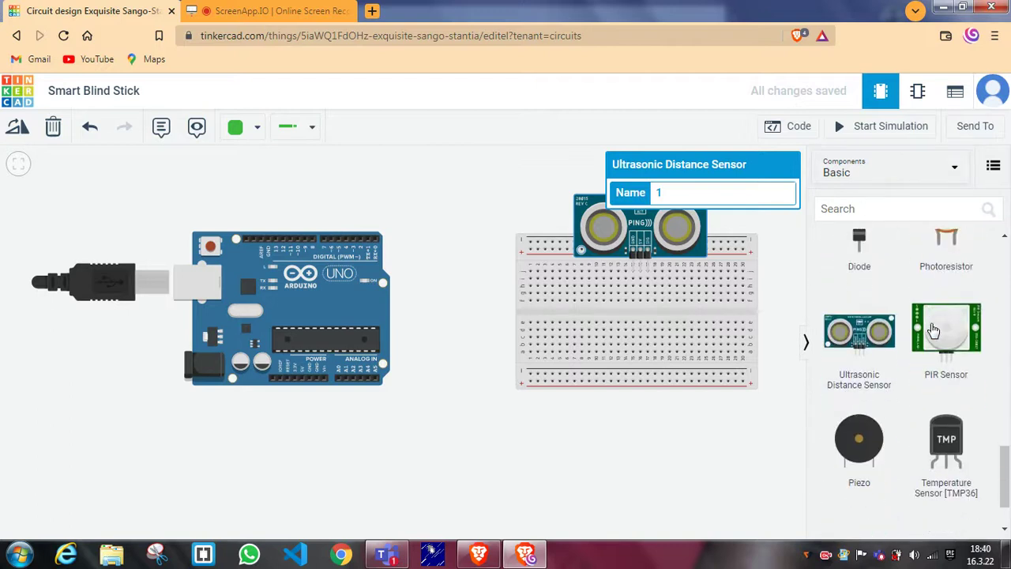
Drop a piezo buzzer onto the breadboard and shift the breadboard left toward the Arduino
drag(842, 423, 709, 339)
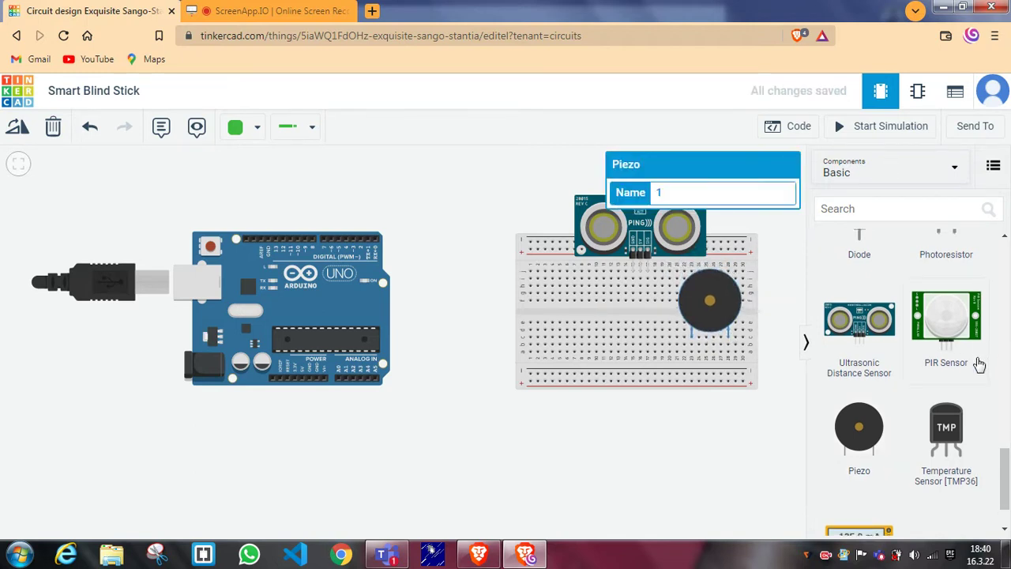
scroll(978, 364, down, 1)
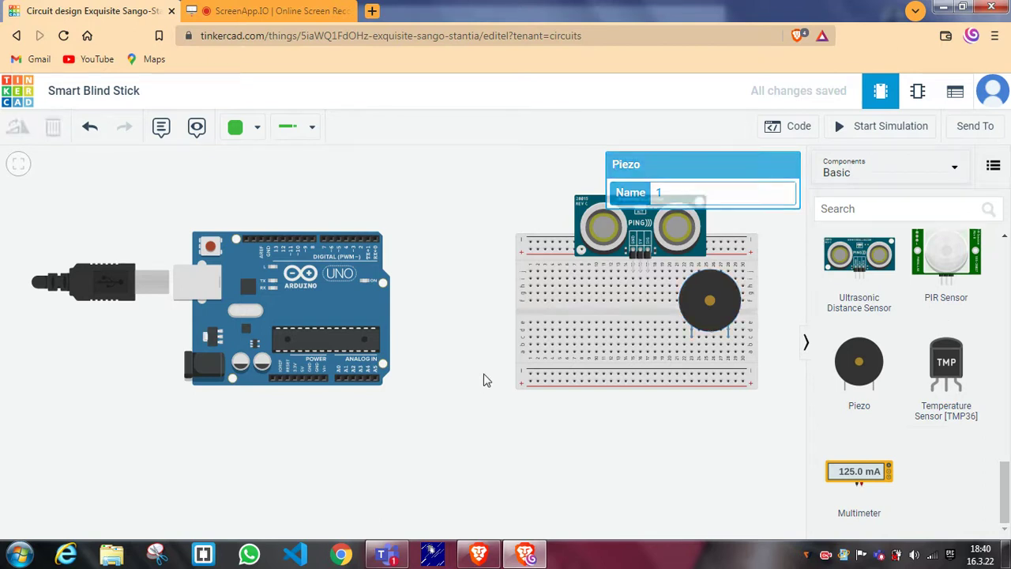
mouse_move(517, 255)
mouse_down()
mouse_move(482, 264)
mouse_move(454, 253)
mouse_up()
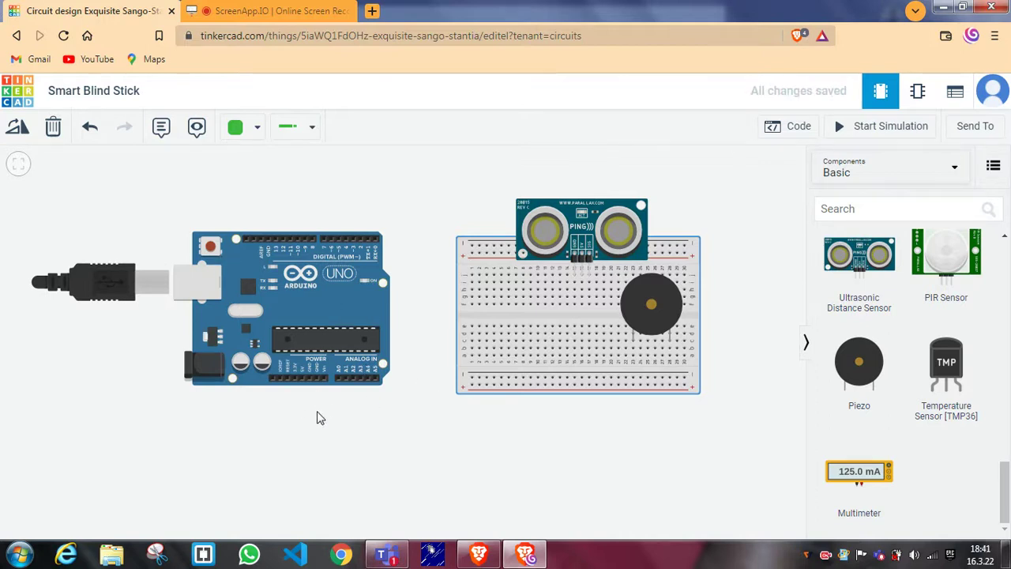
scroll(316, 417, up, 2)
Wire the Arduino 5V pin to the breadboard's bottom power rail in red
drag(319, 429, 293, 451)
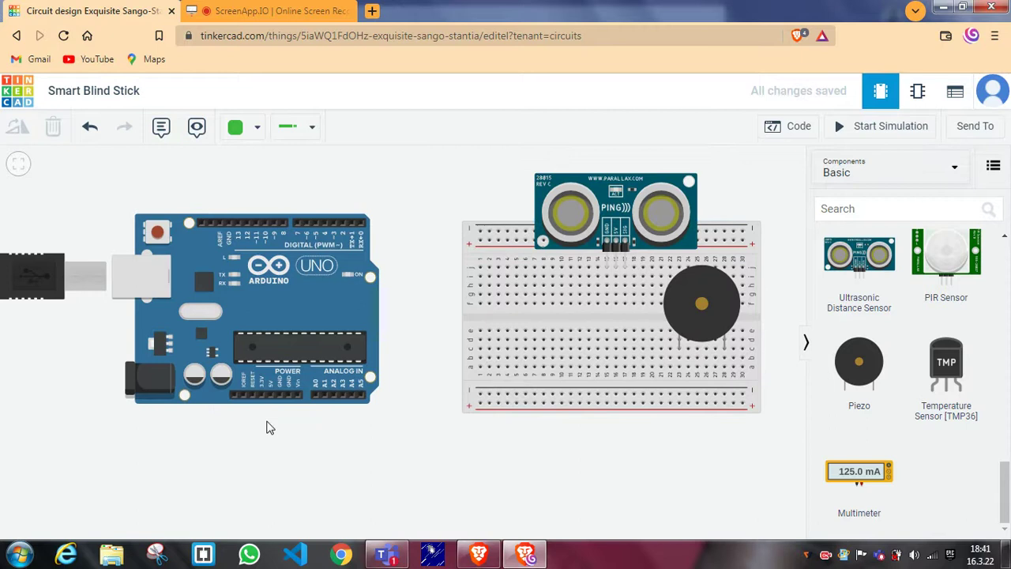
click(270, 396)
click(480, 404)
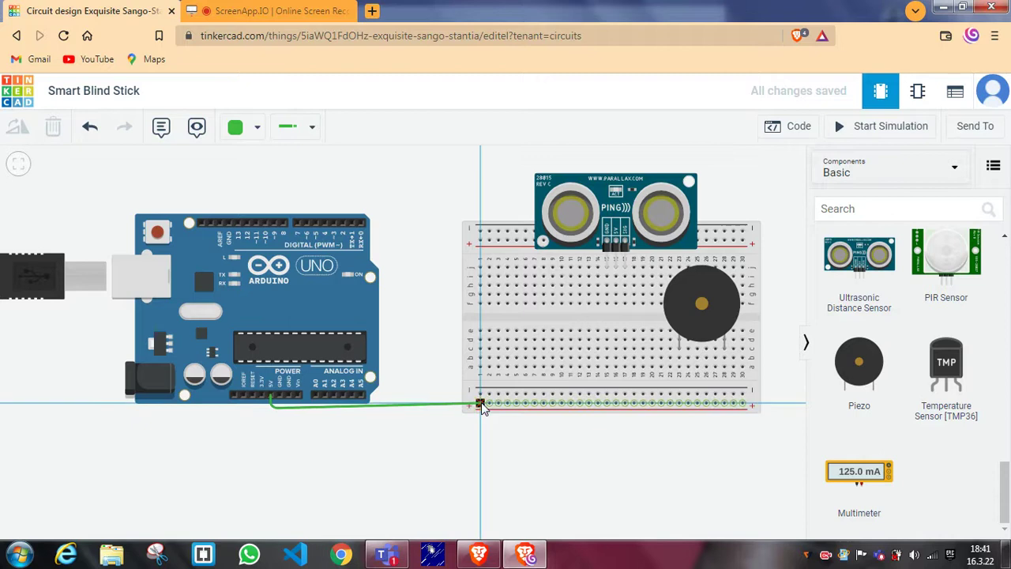
click(270, 408)
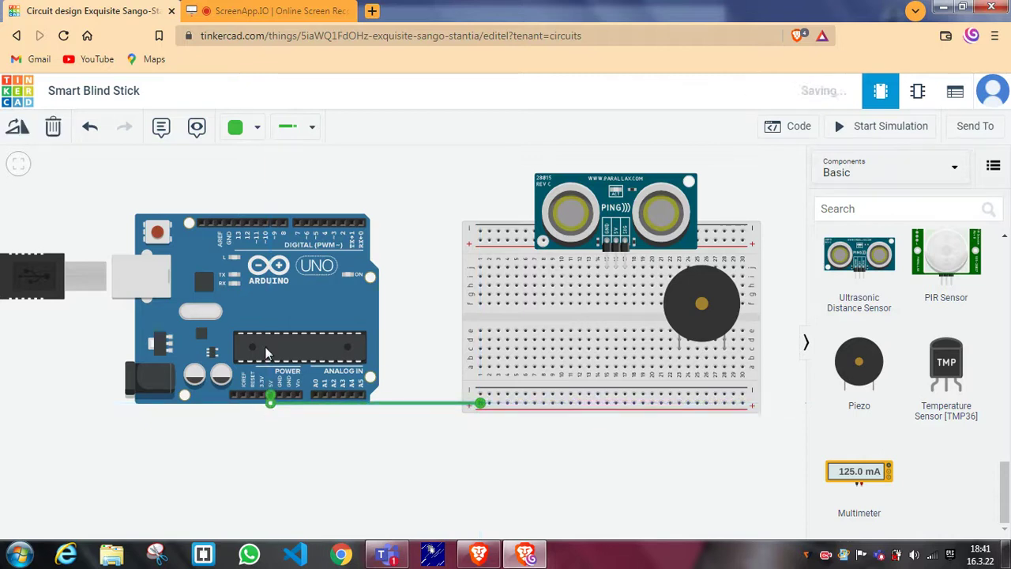
click(241, 132)
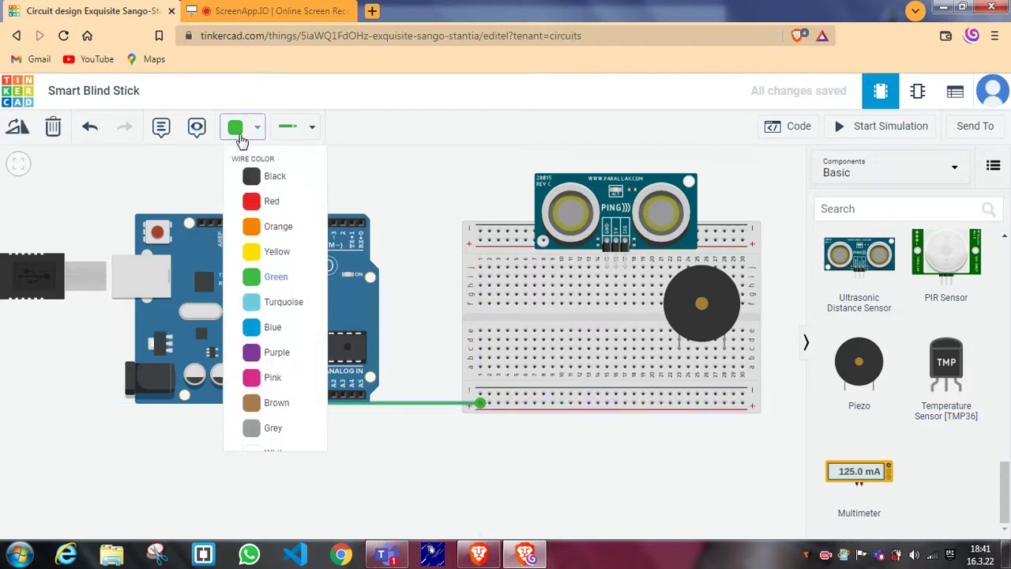
click(256, 203)
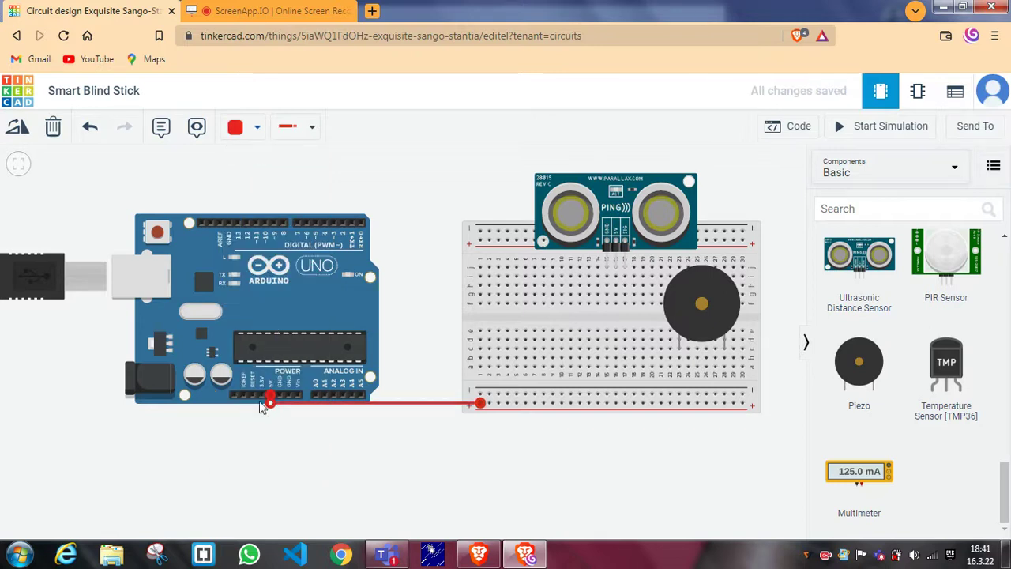
click(271, 401)
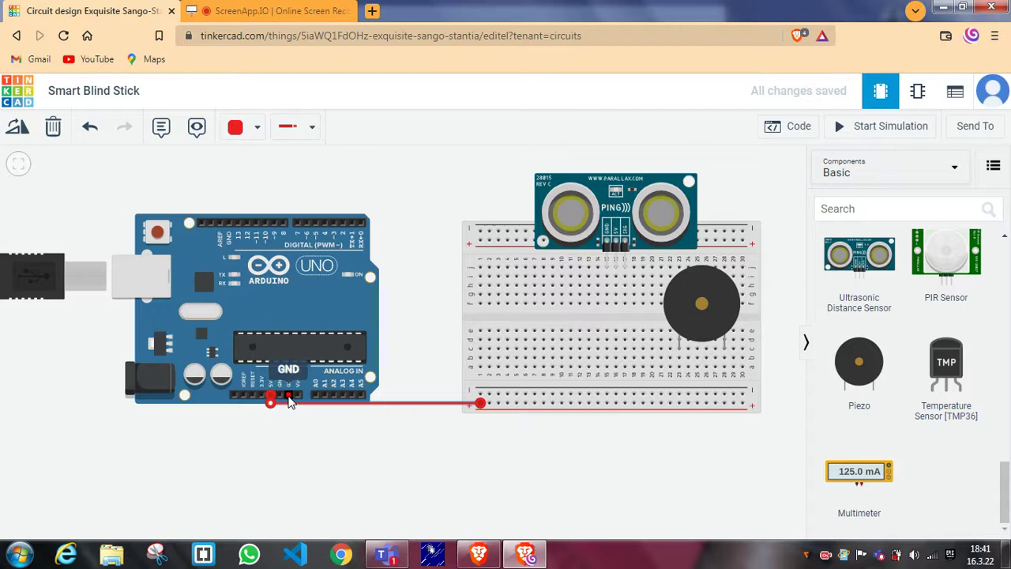
Run a black wire from the Arduino GND pin to the other bottom rail
click(288, 396)
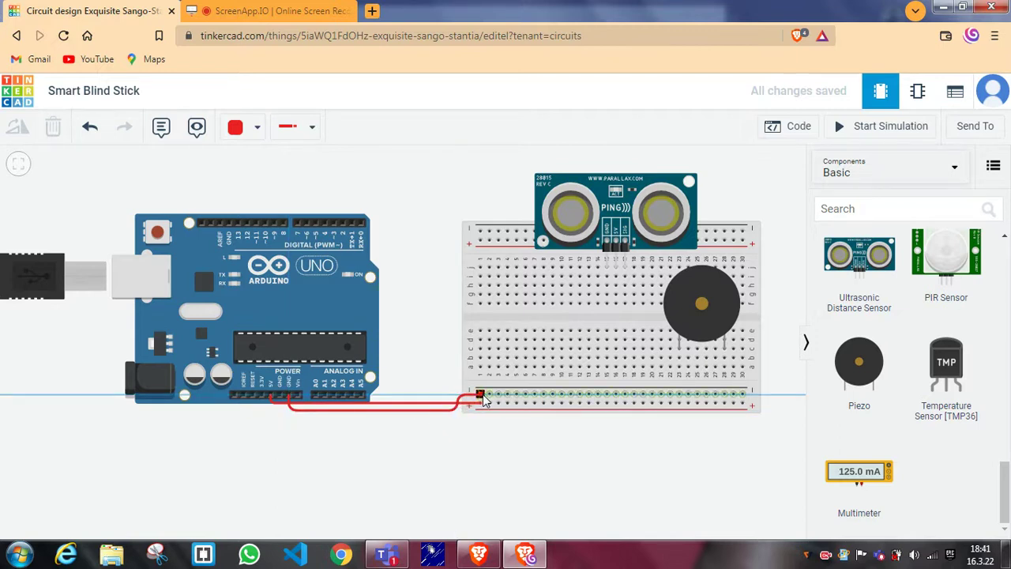
click(480, 394)
click(256, 127)
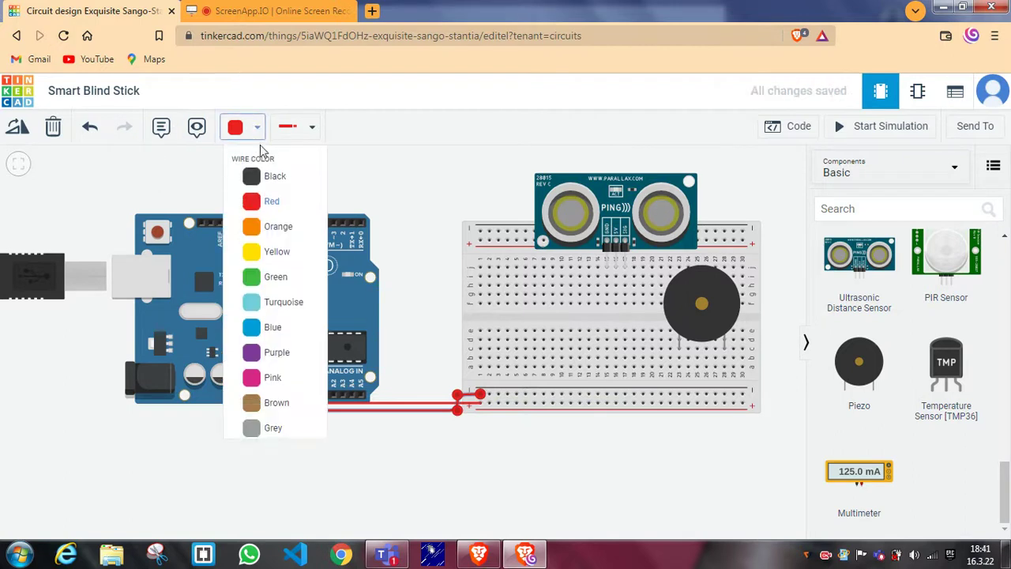
click(272, 172)
click(437, 297)
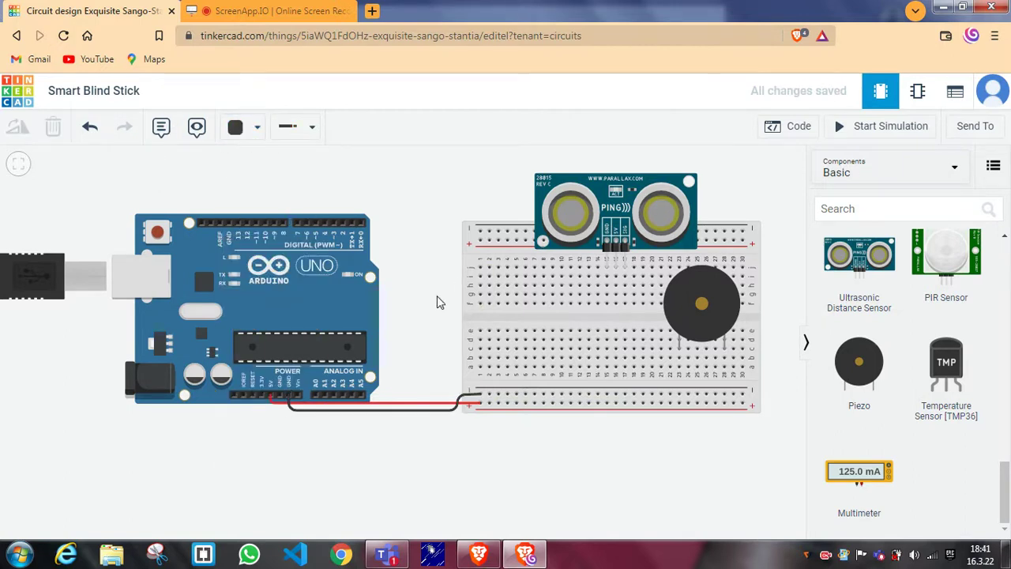
Connect the sensor's power column to the bottom rail with a red wire
click(616, 277)
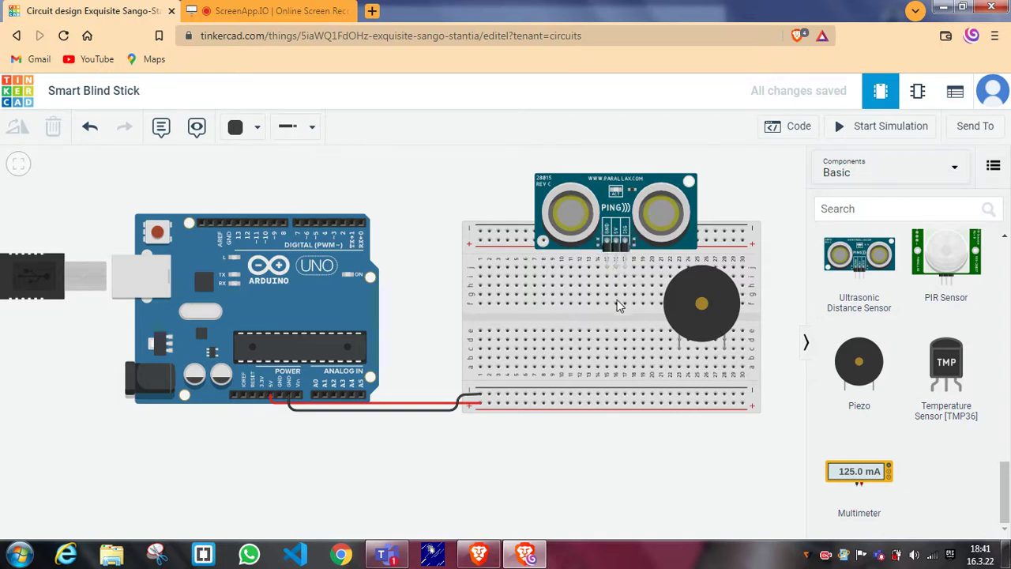
click(617, 404)
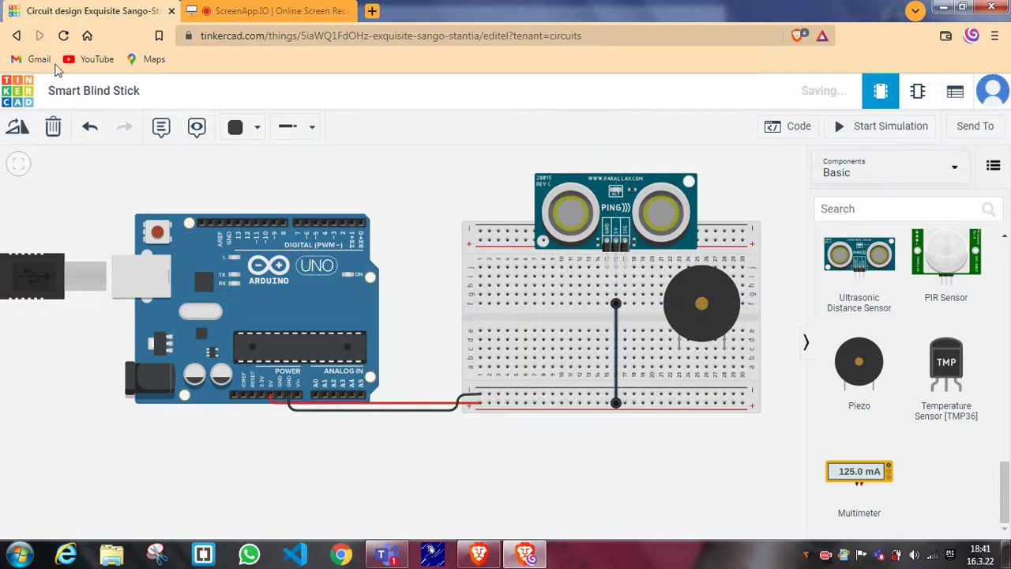
click(237, 128)
click(254, 198)
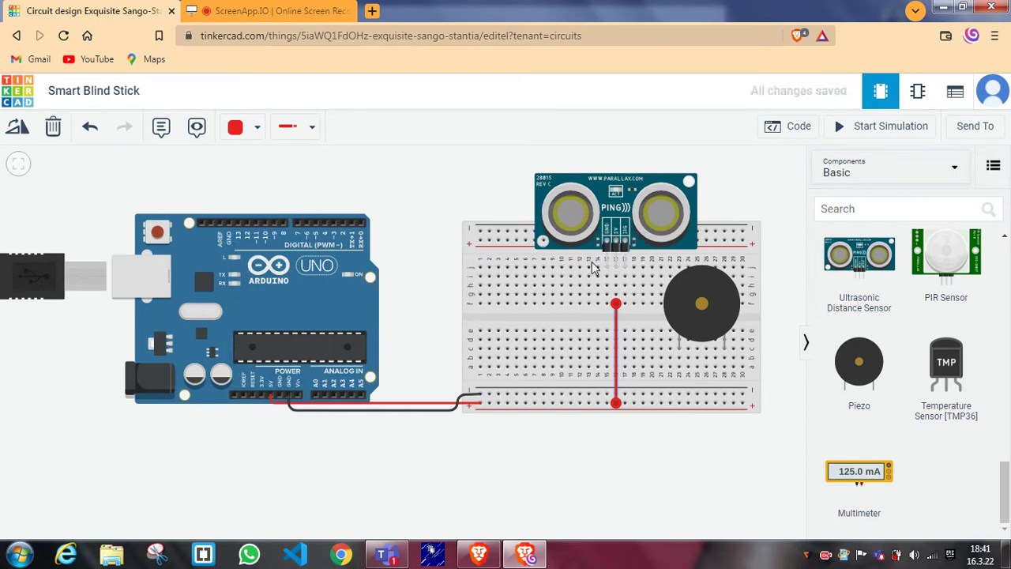
Connect the sensor's ground column to the bottom rail with a black wire
click(605, 304)
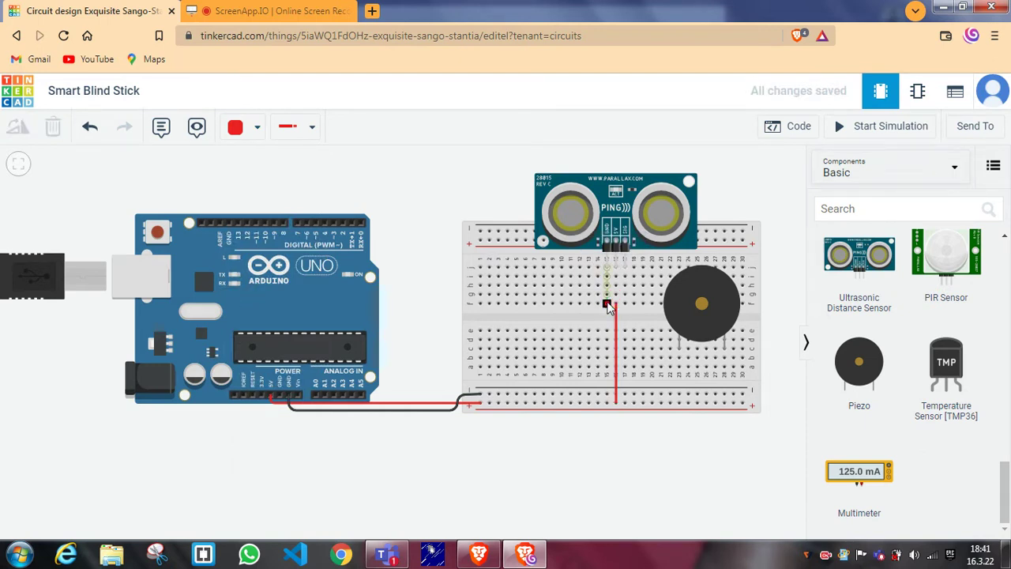
click(607, 395)
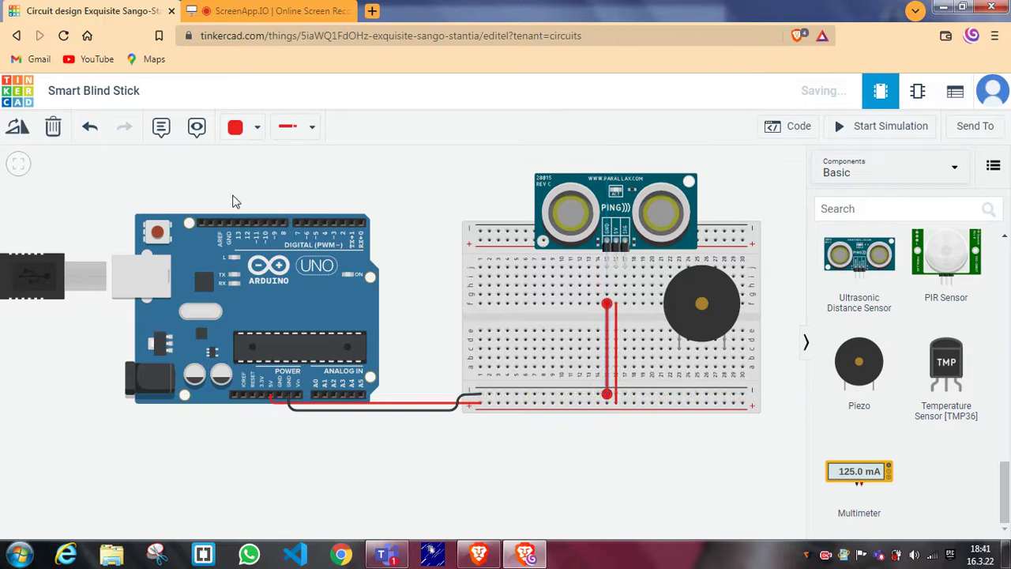
click(256, 128)
click(268, 175)
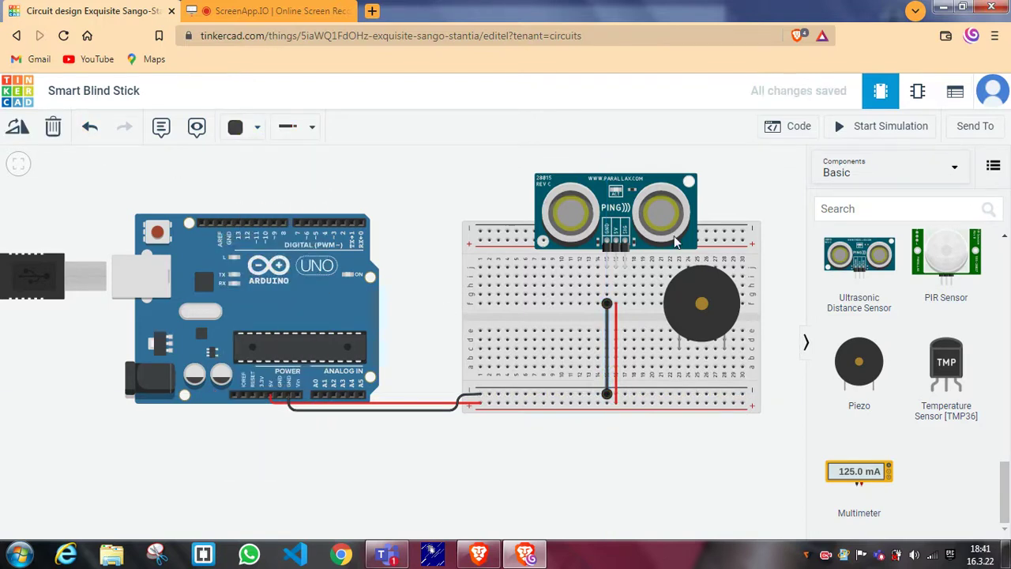
Route a turquoise wire from the sensor's signal column over the Arduino to pin D2
click(623, 289)
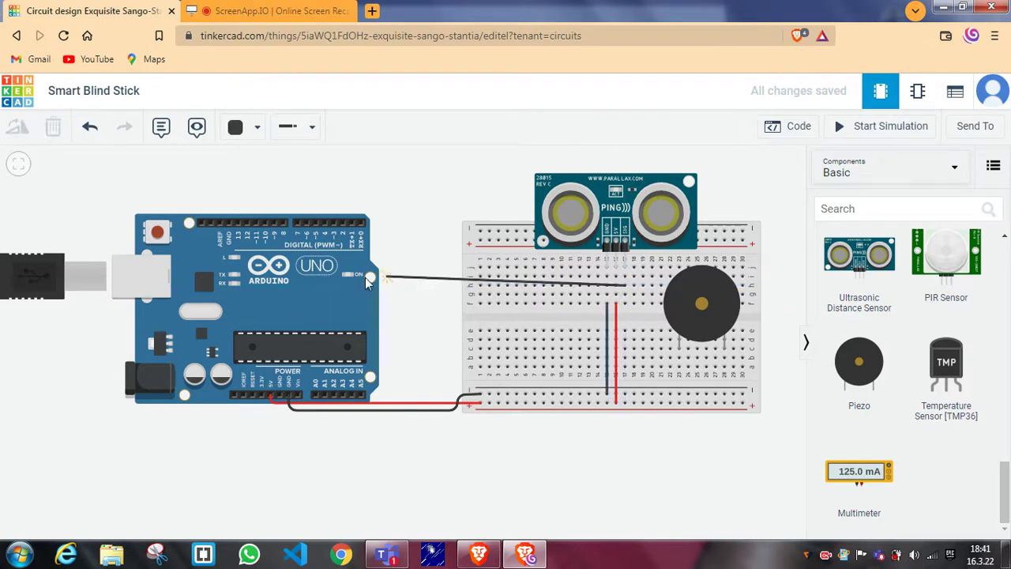
click(427, 285)
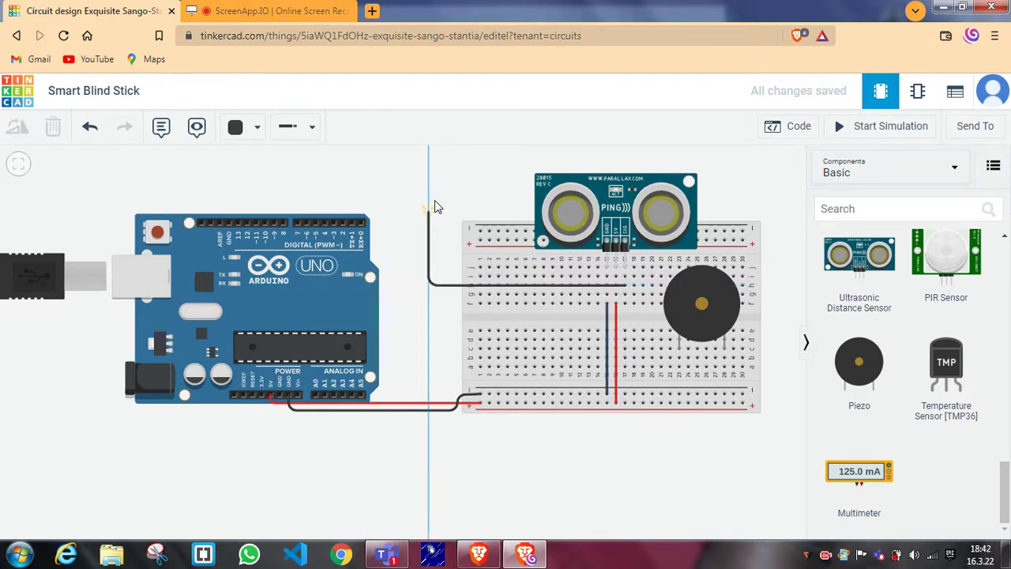
click(428, 198)
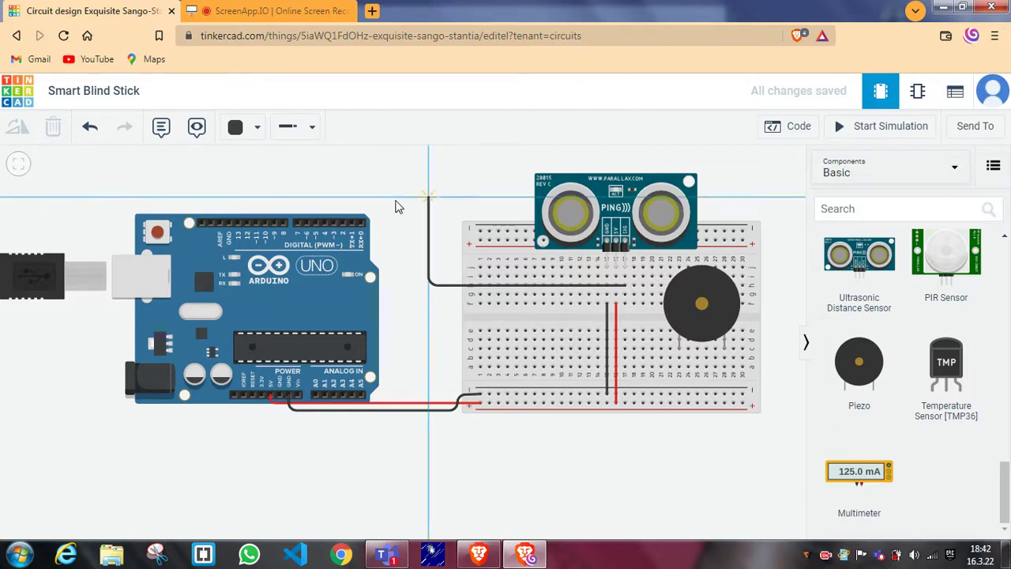
click(342, 199)
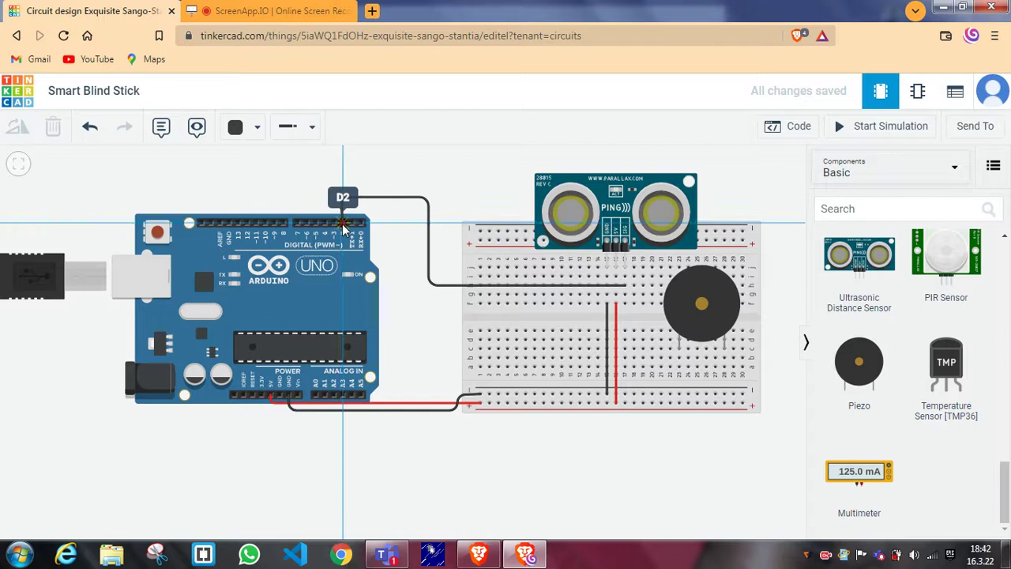
click(343, 224)
drag(342, 199, 344, 199)
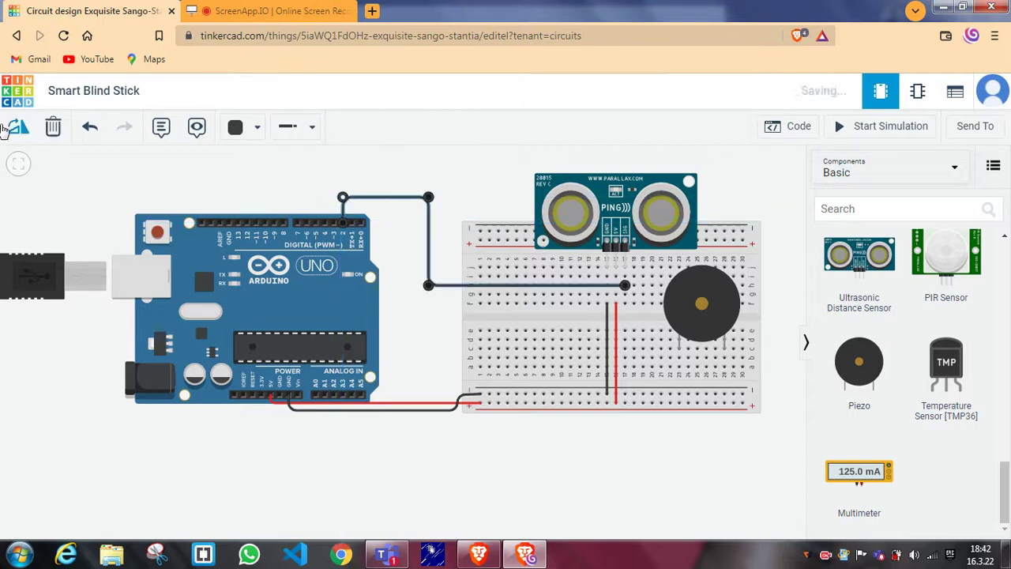
click(237, 128)
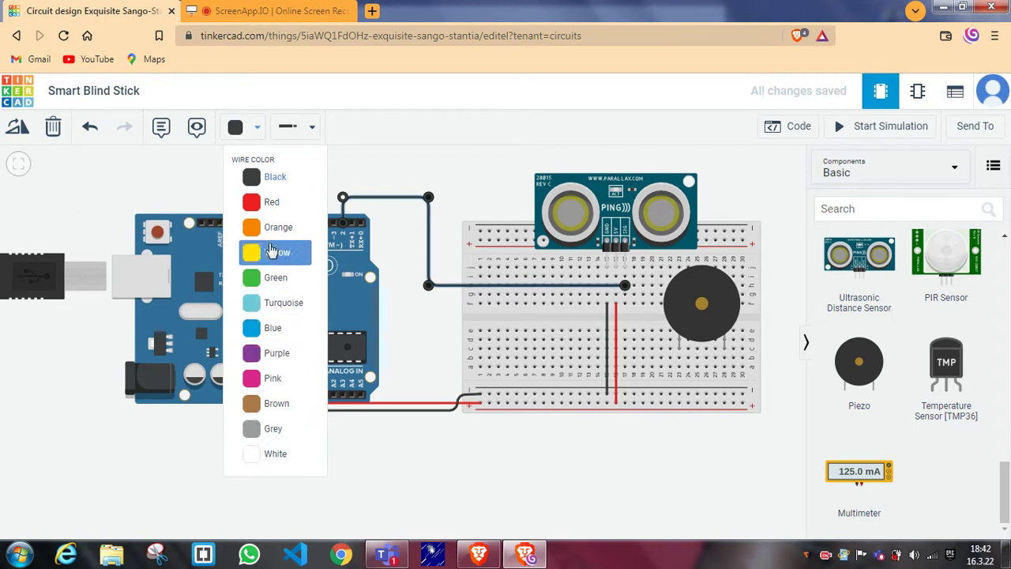
click(272, 302)
click(411, 163)
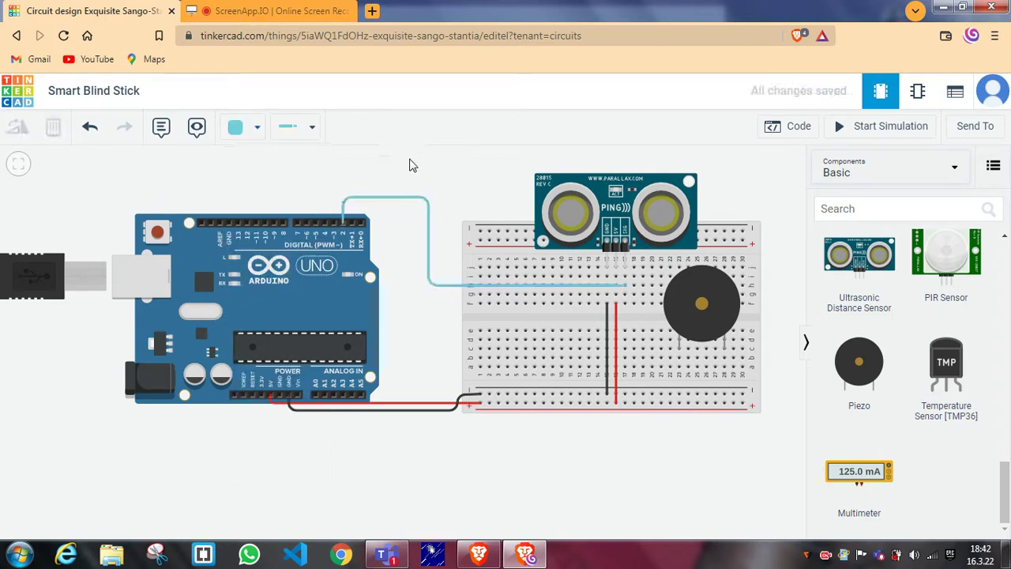
Draw a wire from Arduino pin D3, bending around the sensor toward the piezo
click(334, 227)
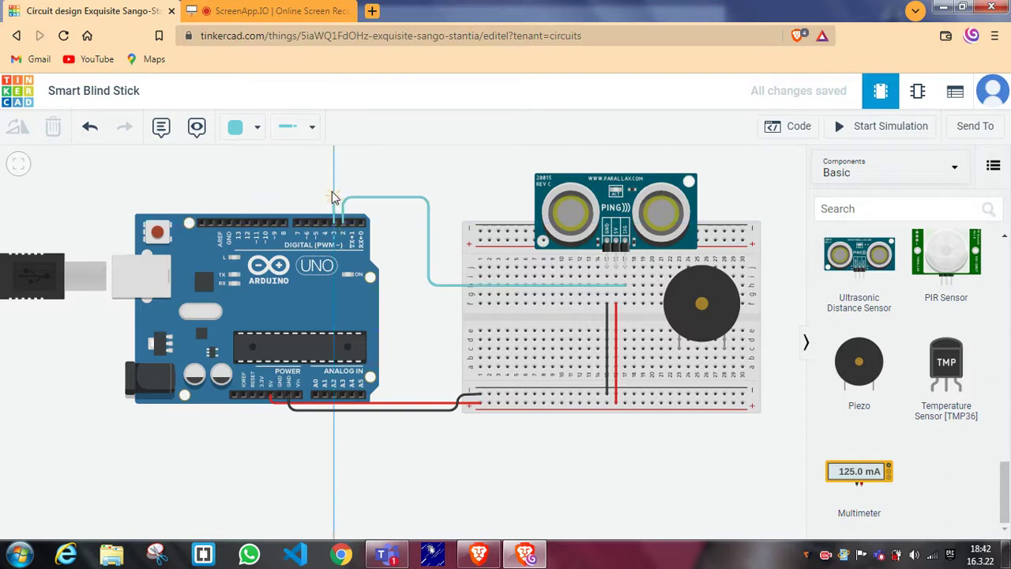
click(334, 196)
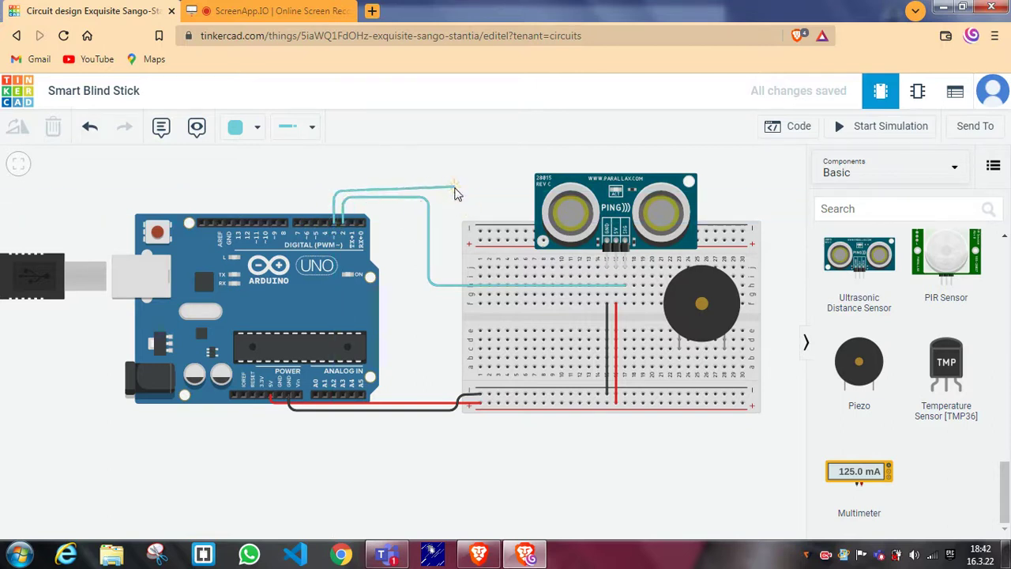
click(443, 197)
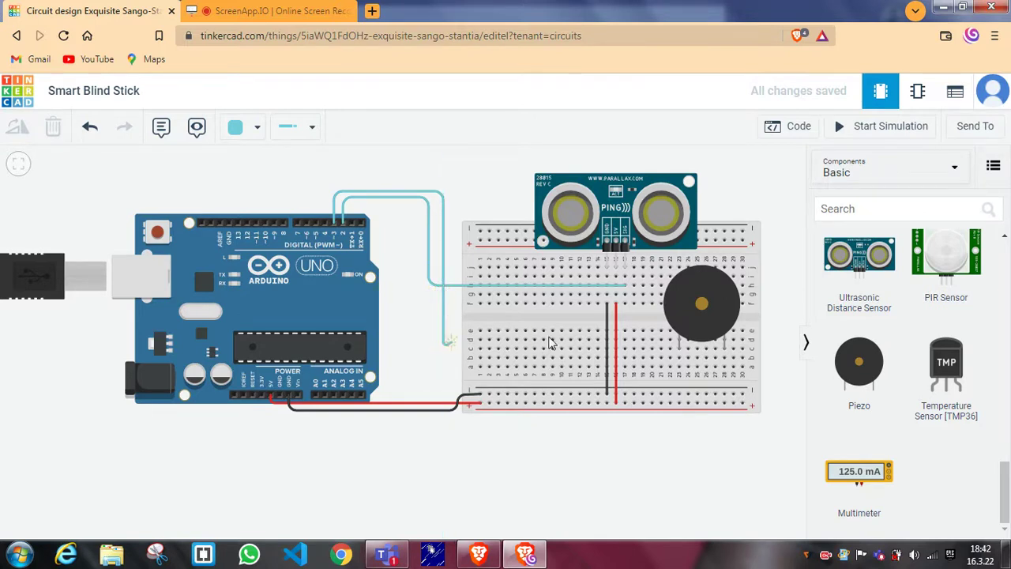
click(443, 346)
click(670, 347)
Attach the wire end to a piezo leg, straighten its run, and make it green
drag(671, 357, 460, 353)
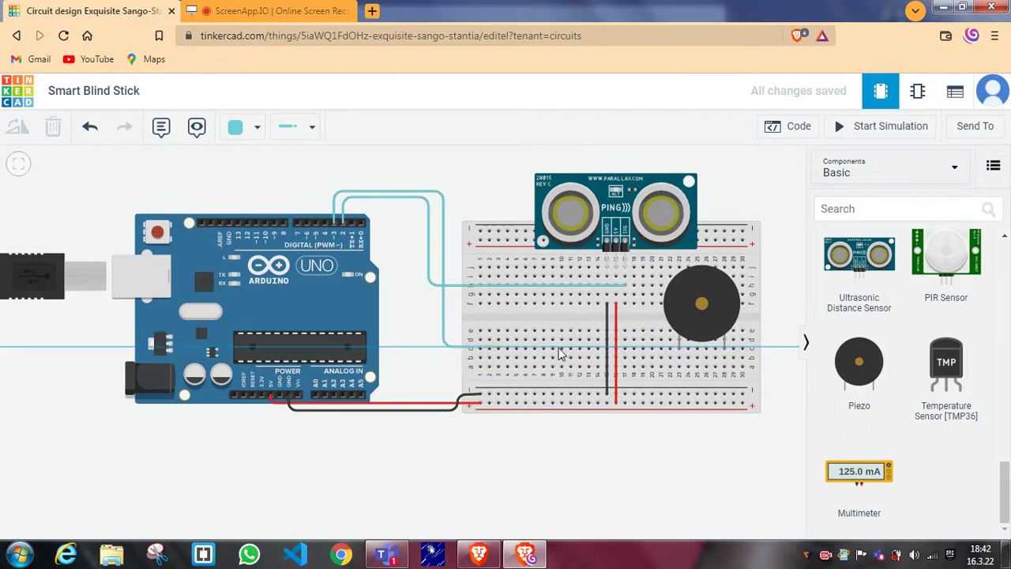
drag(559, 355, 677, 353)
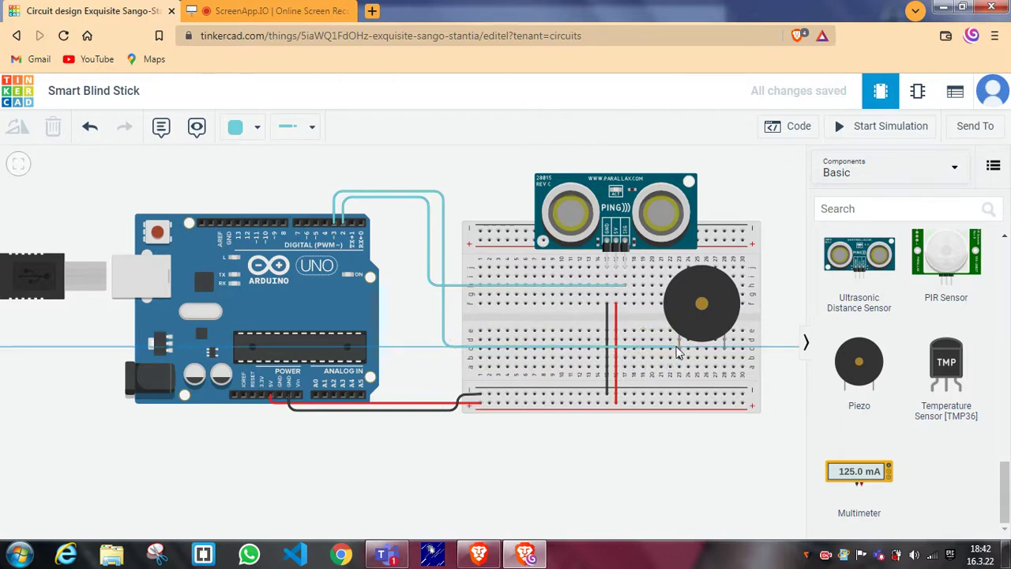
drag(677, 352, 678, 352)
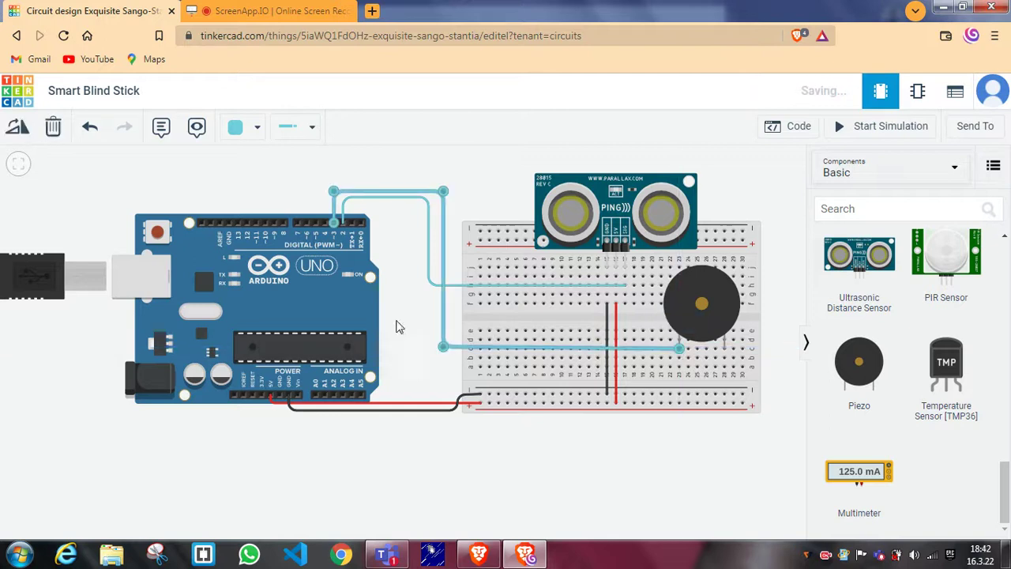
drag(446, 354, 446, 368)
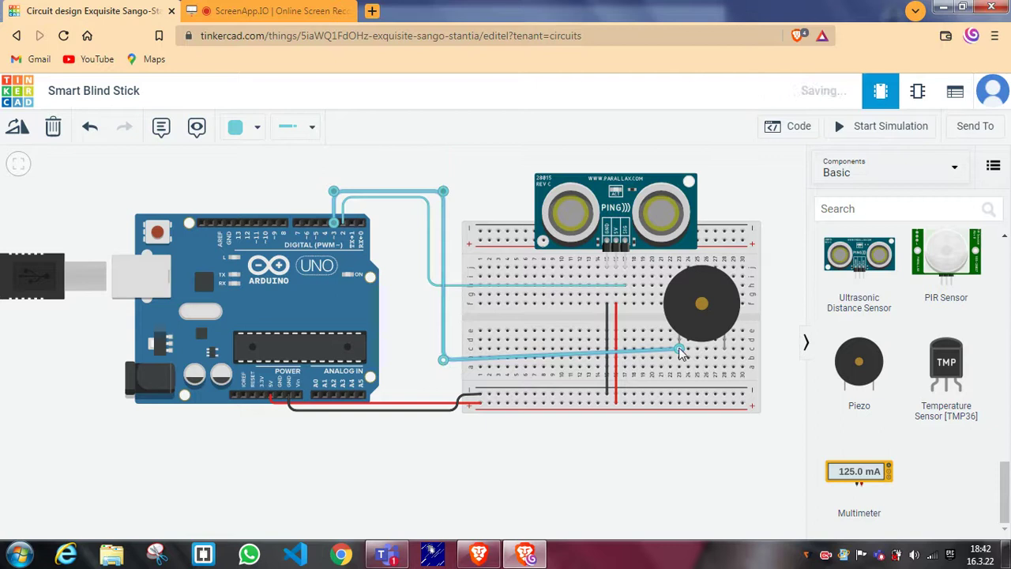
drag(678, 350, 683, 368)
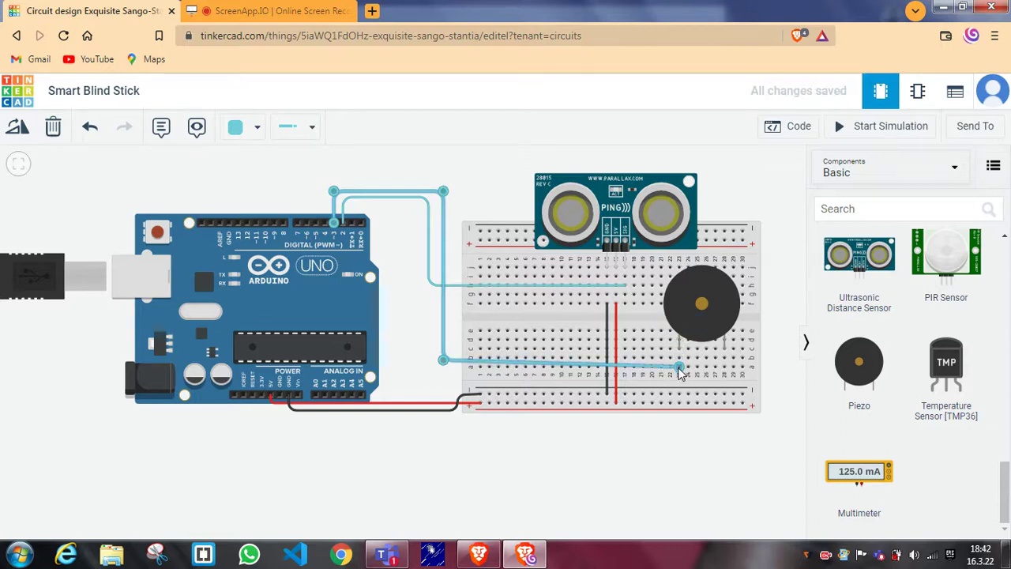
mouse_move(443, 360)
mouse_down()
mouse_move(442, 375)
mouse_move(443, 366)
mouse_up()
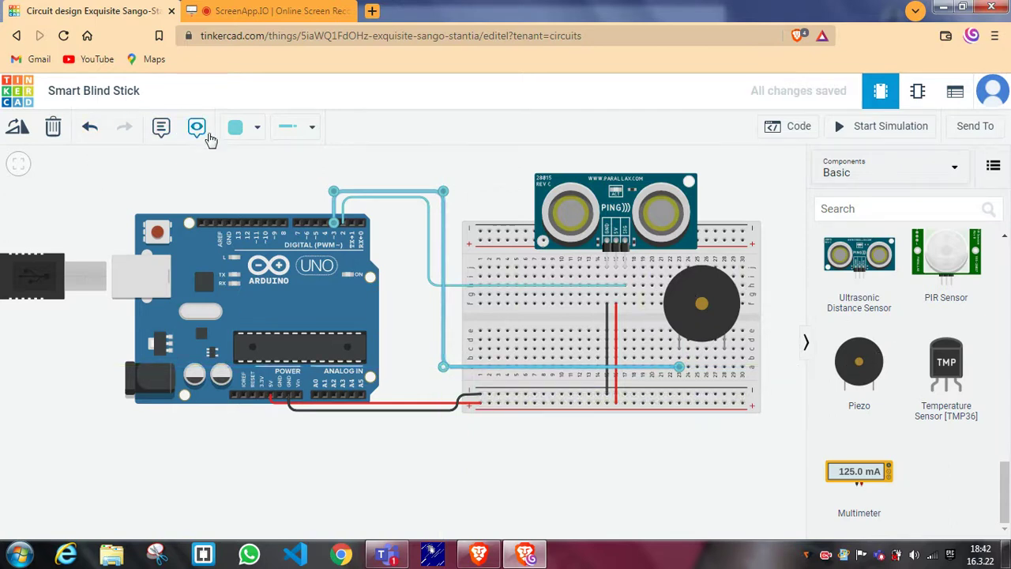
click(237, 128)
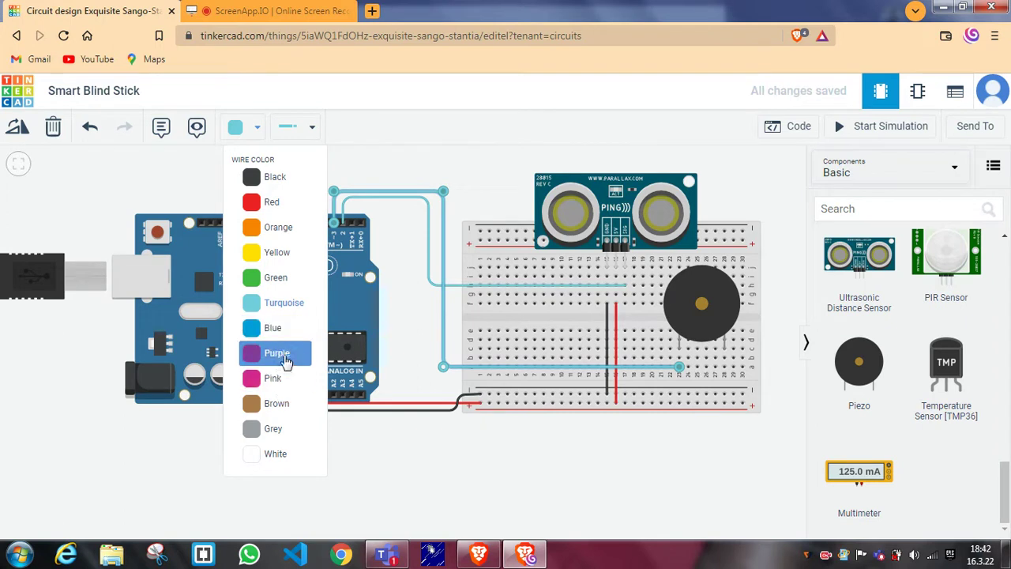
click(291, 276)
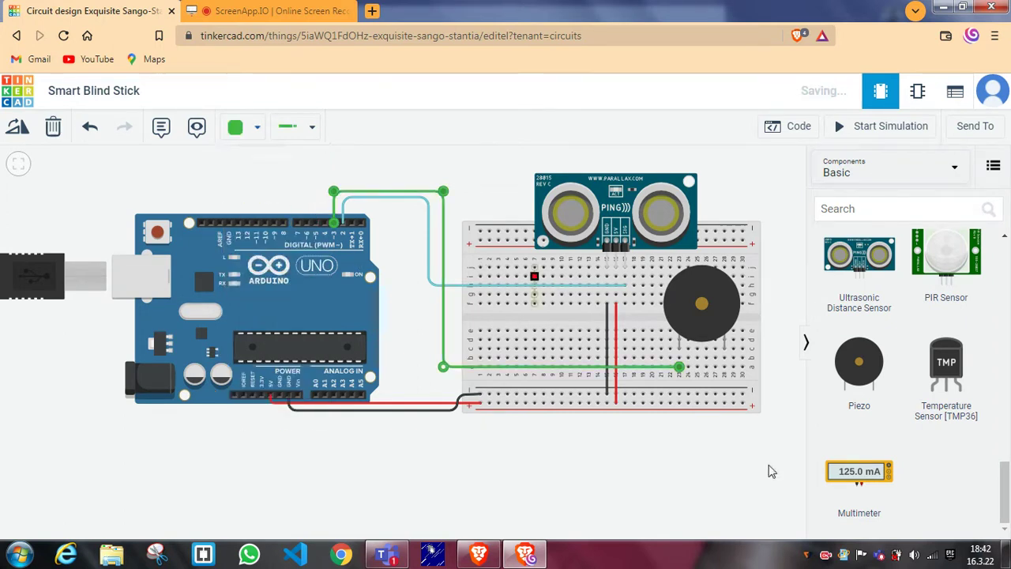
Ground the piezo's other leg to the bottom rail with a black wire
click(723, 358)
click(724, 394)
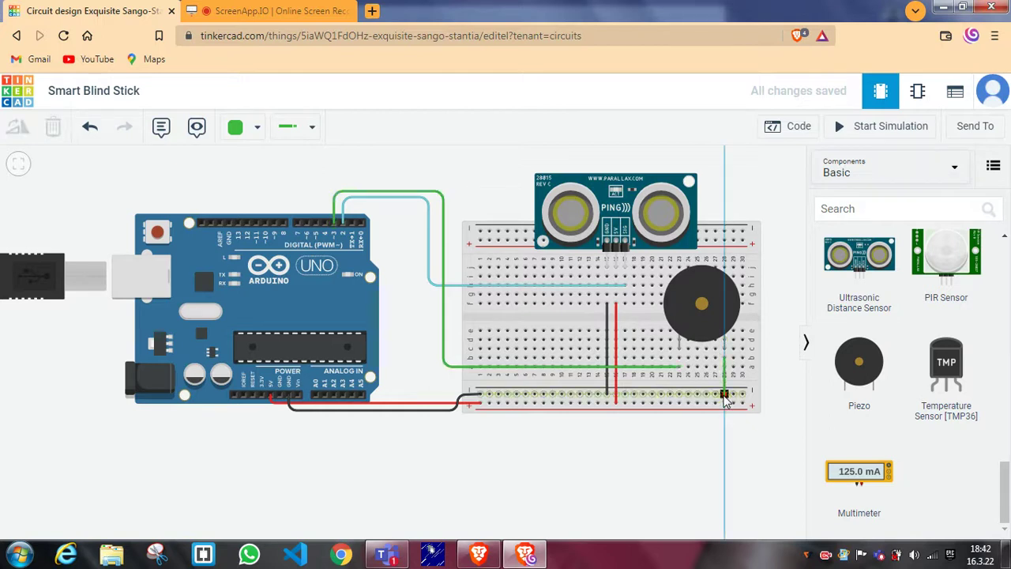
click(256, 129)
click(271, 174)
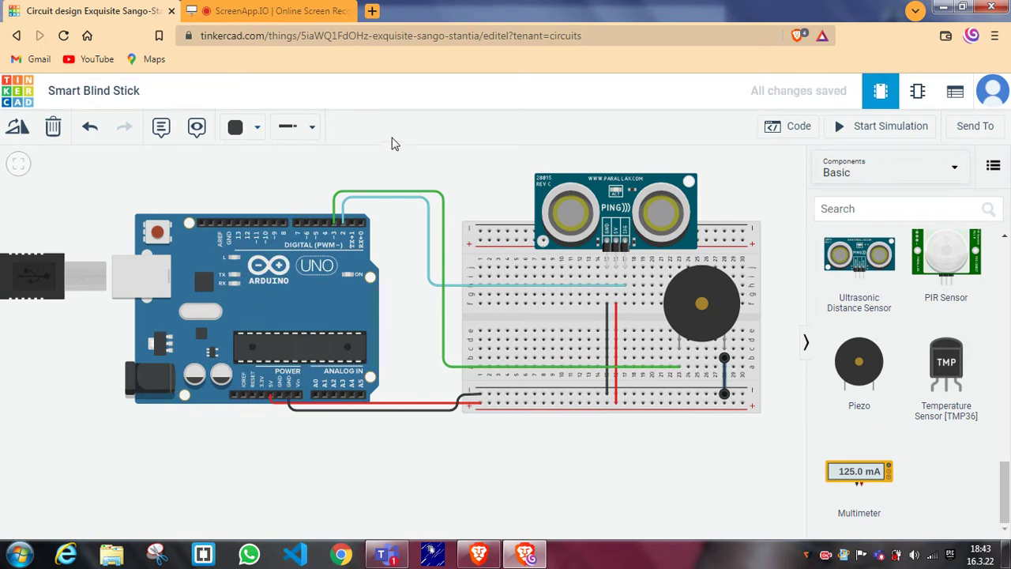
Delete the default blink blocks, create a 'distance' variable, and add a 'set distance' block
click(790, 134)
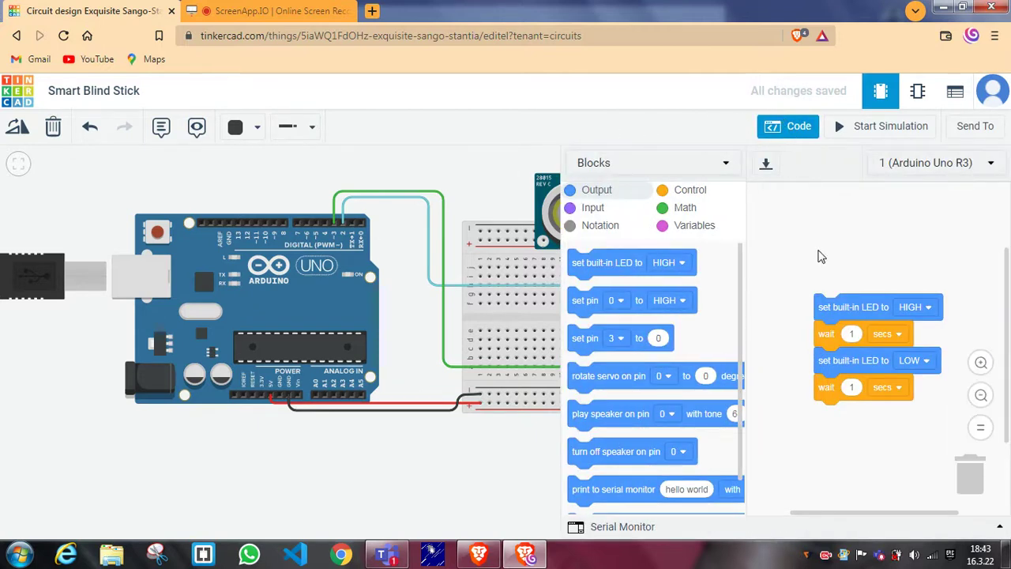
mouse_move(836, 320)
mouse_down()
mouse_move(954, 341)
mouse_move(967, 474)
mouse_up()
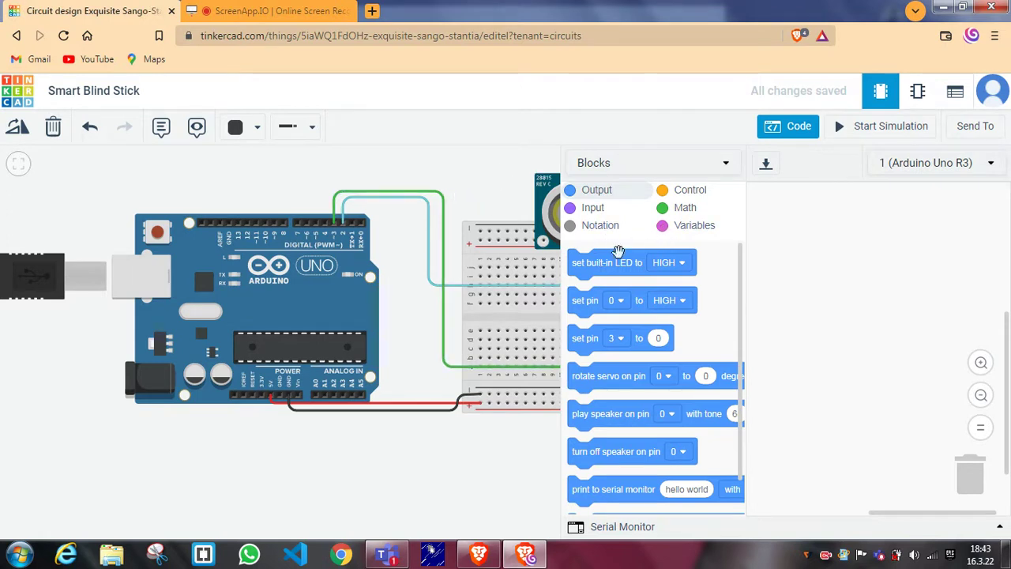
click(693, 229)
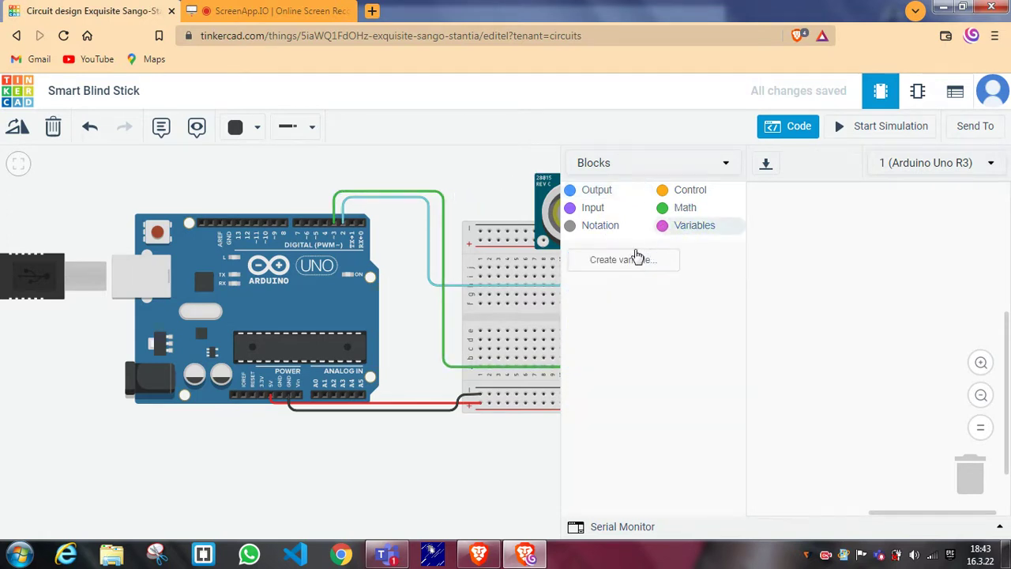
click(636, 260)
text(distance)
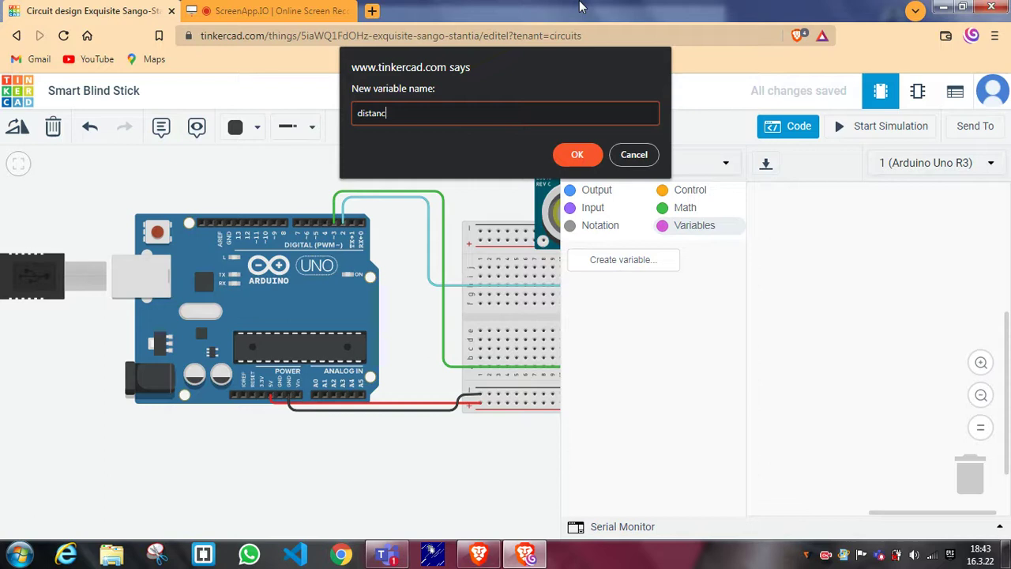
click(578, 154)
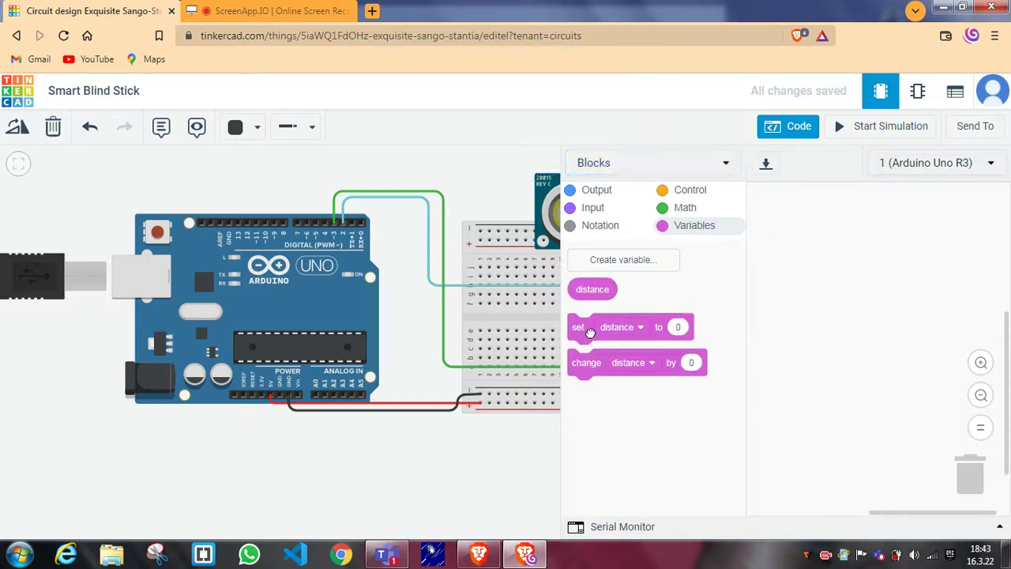
drag(581, 332, 780, 217)
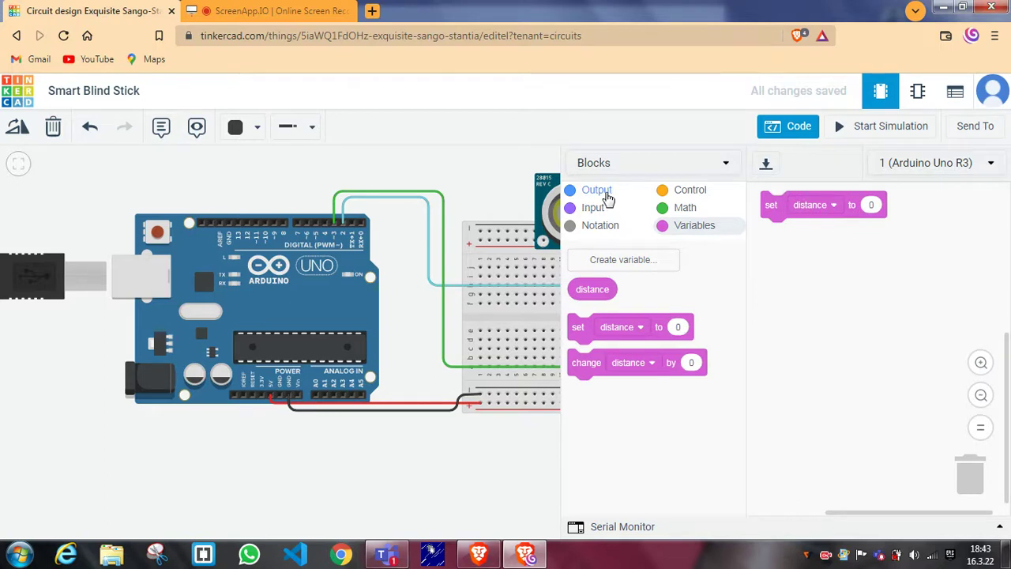
Set distance to the ultrasonic sensor reading with trigger pin 2
click(600, 193)
click(599, 215)
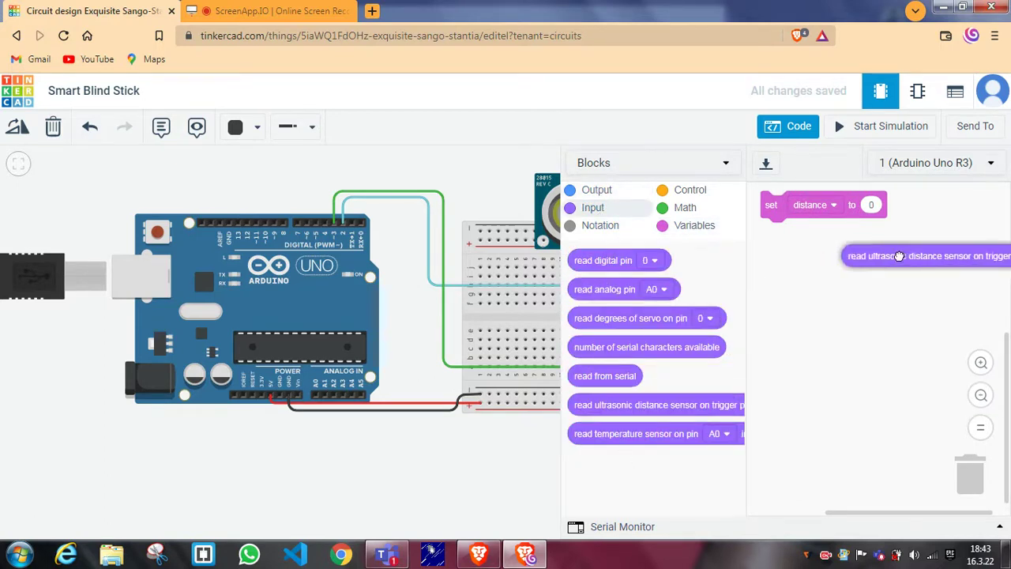
drag(621, 407, 908, 205)
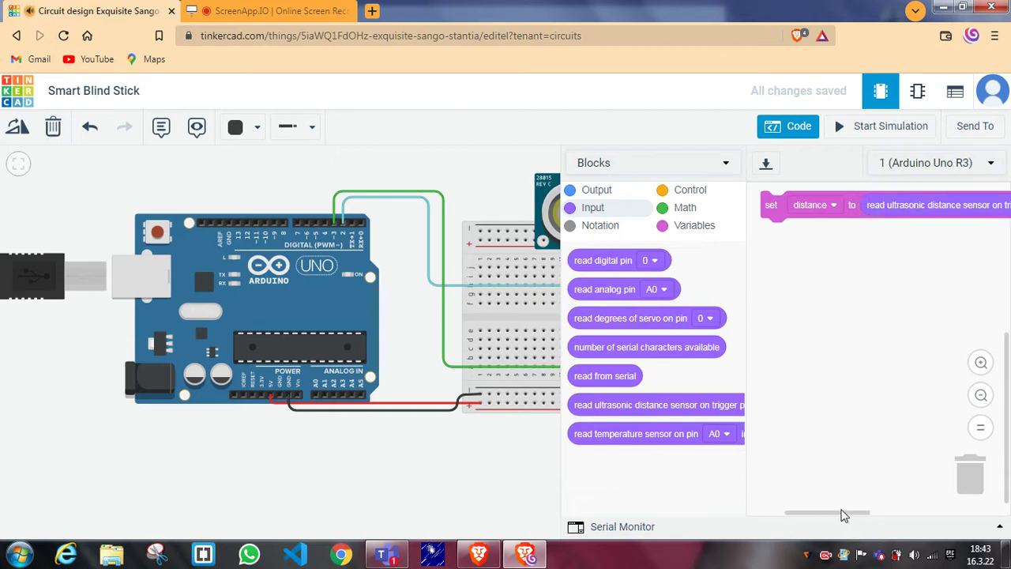
drag(851, 513, 896, 513)
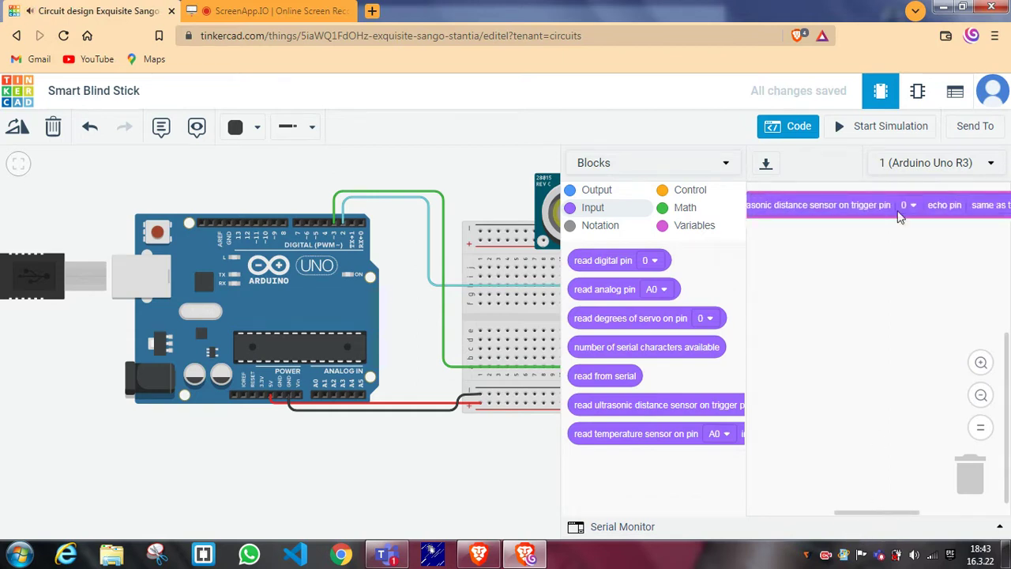
click(908, 207)
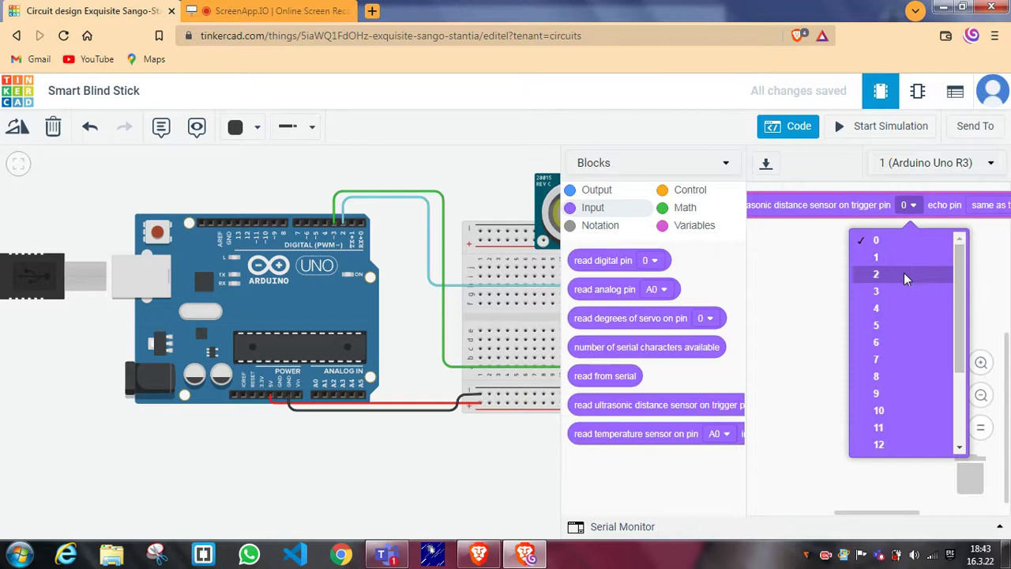
click(905, 274)
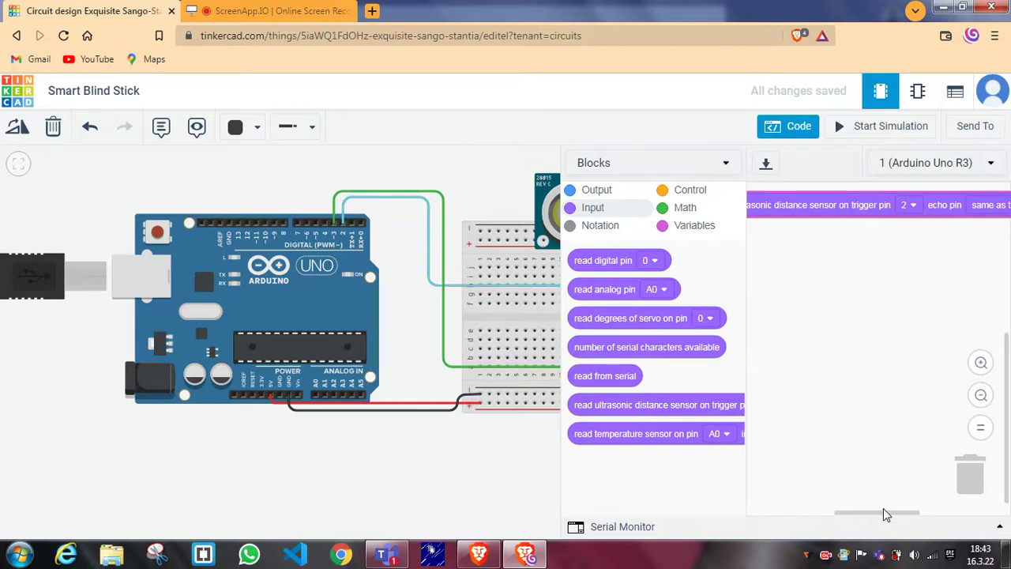
drag(888, 514, 912, 525)
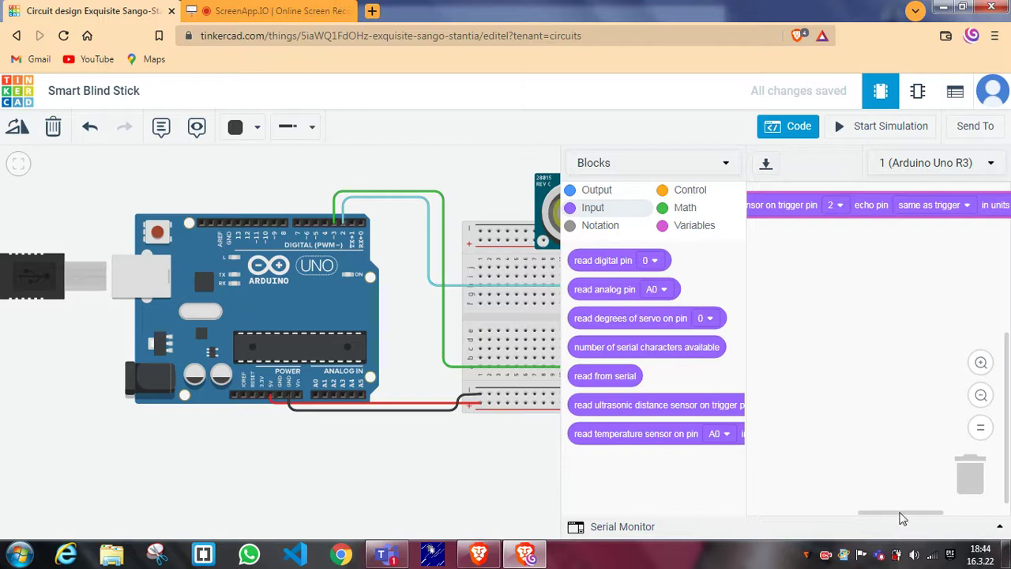
drag(898, 515, 816, 526)
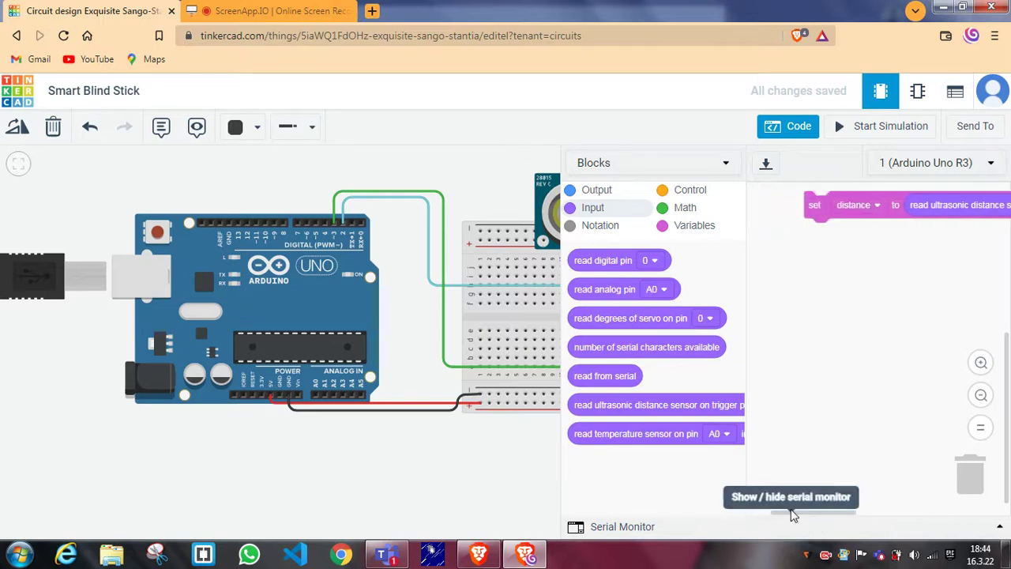
Add an if/else block after the sensor step with the condition distance ≤ 60
click(686, 190)
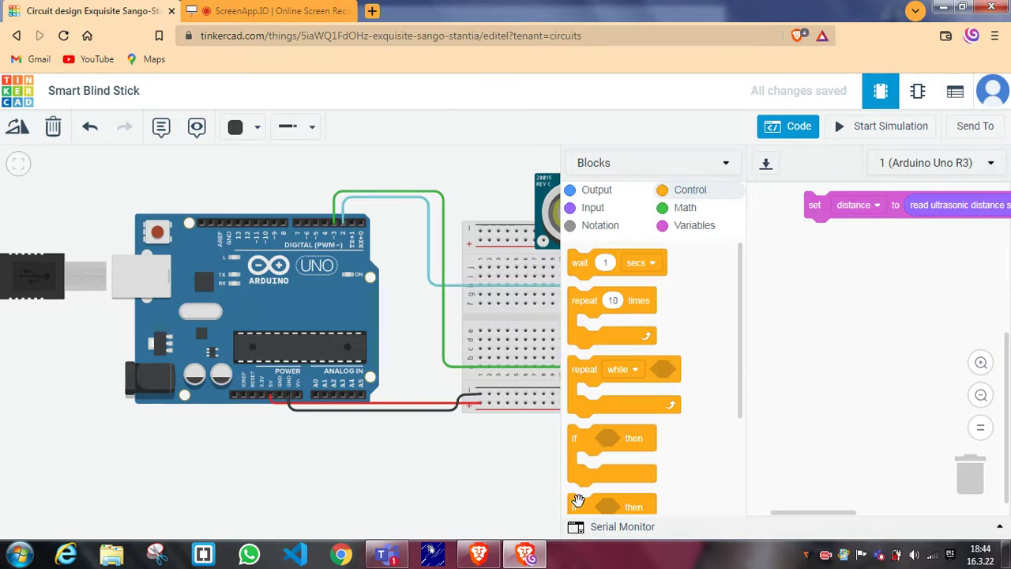
drag(581, 506, 841, 235)
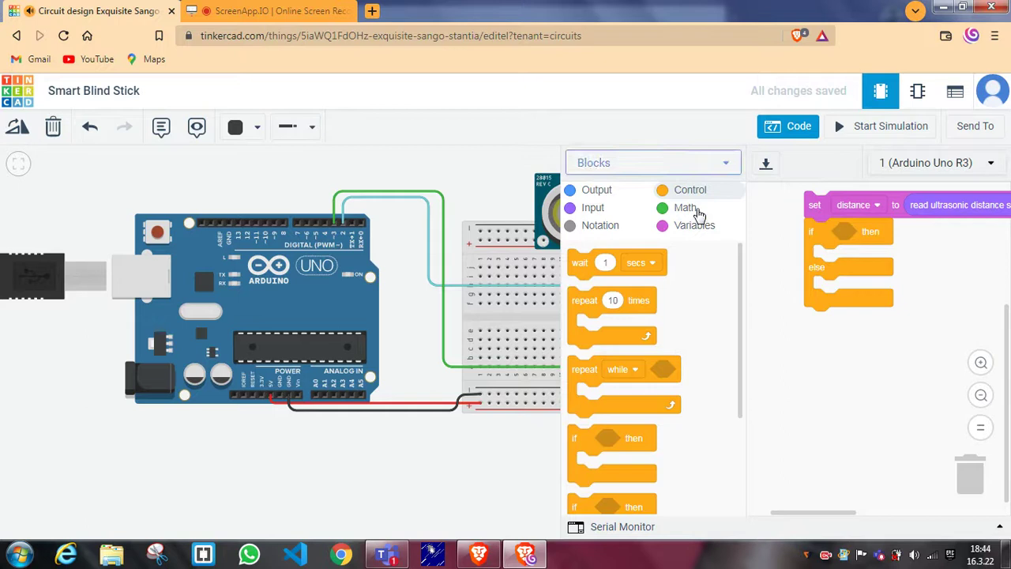
click(713, 229)
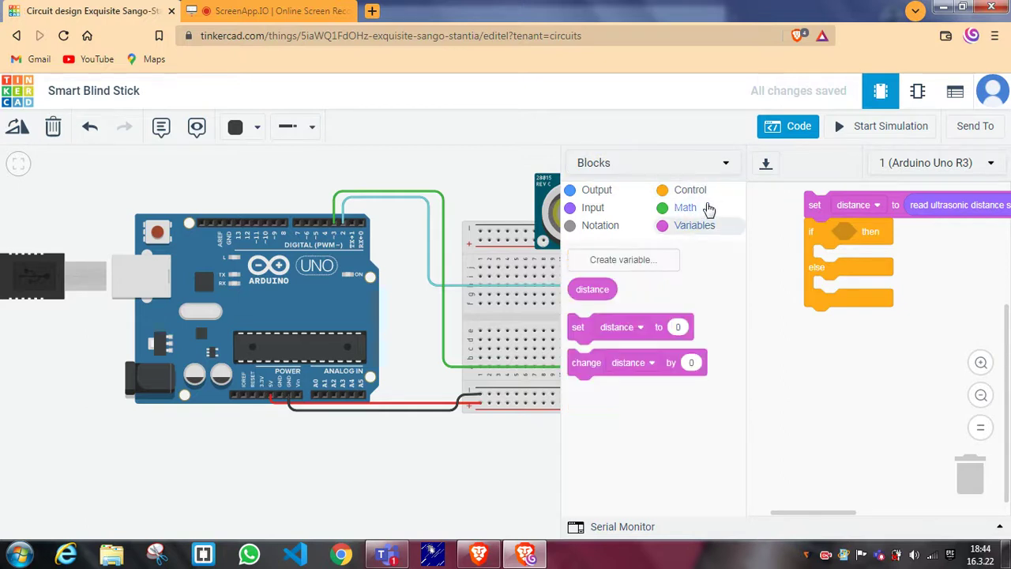
click(698, 209)
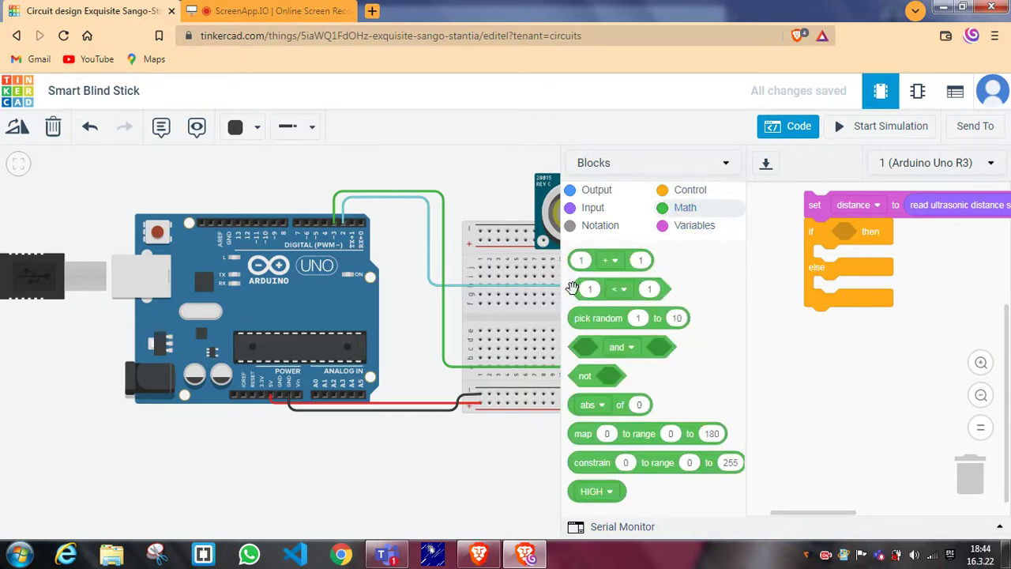
drag(567, 289, 853, 229)
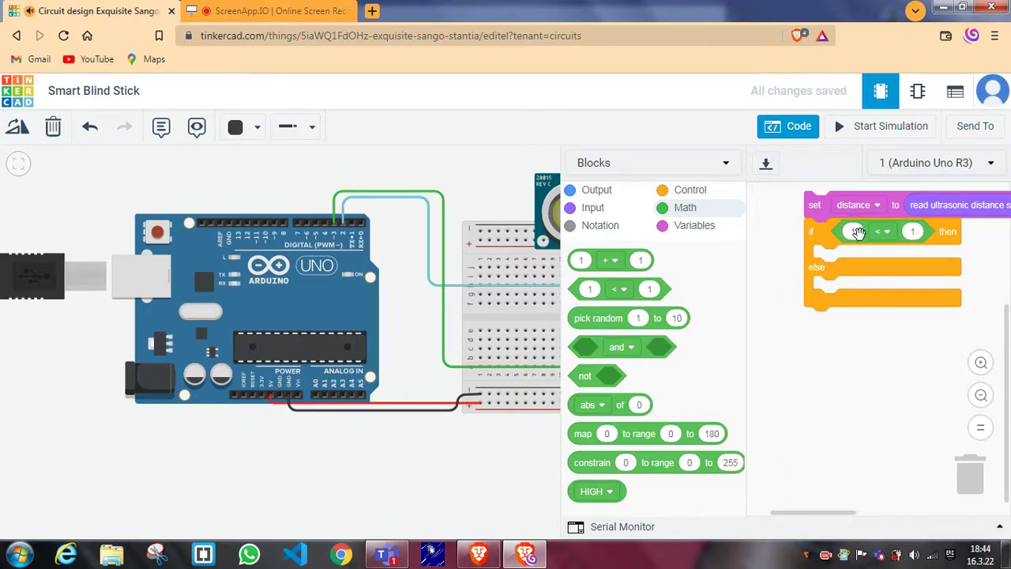
click(678, 227)
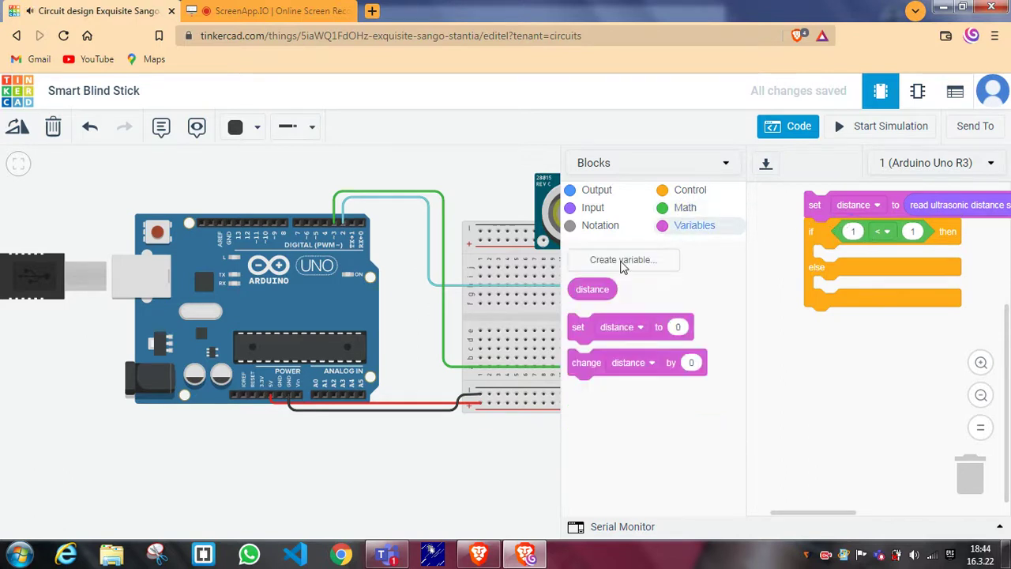
mouse_move(591, 289)
mouse_down()
mouse_move(766, 262)
mouse_move(854, 230)
mouse_up()
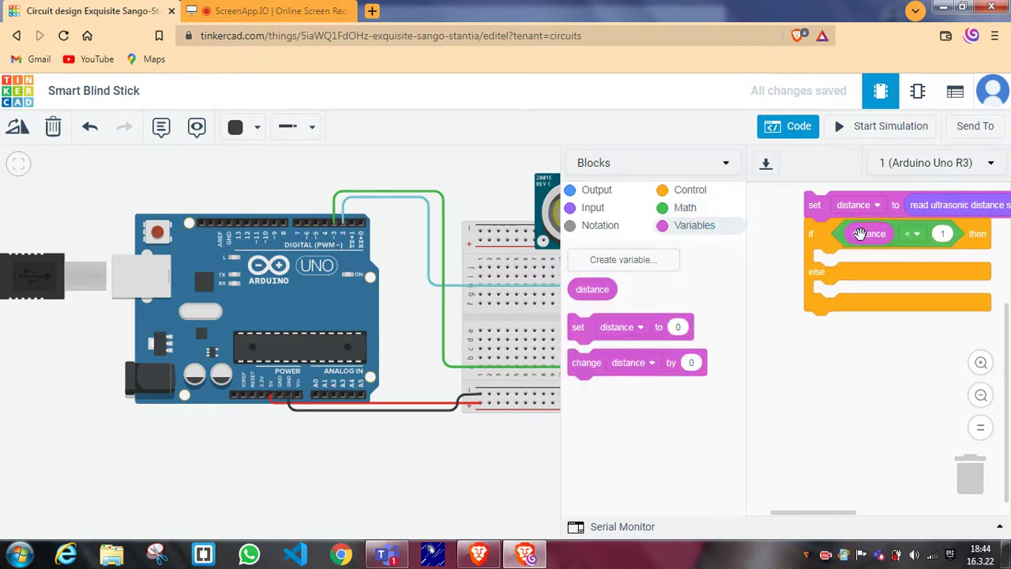
click(912, 235)
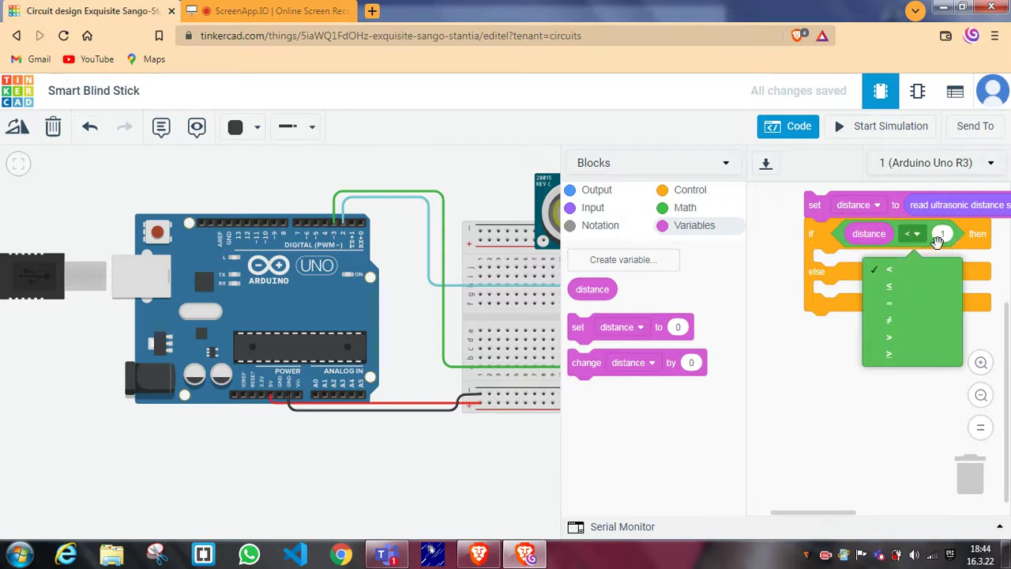
click(924, 286)
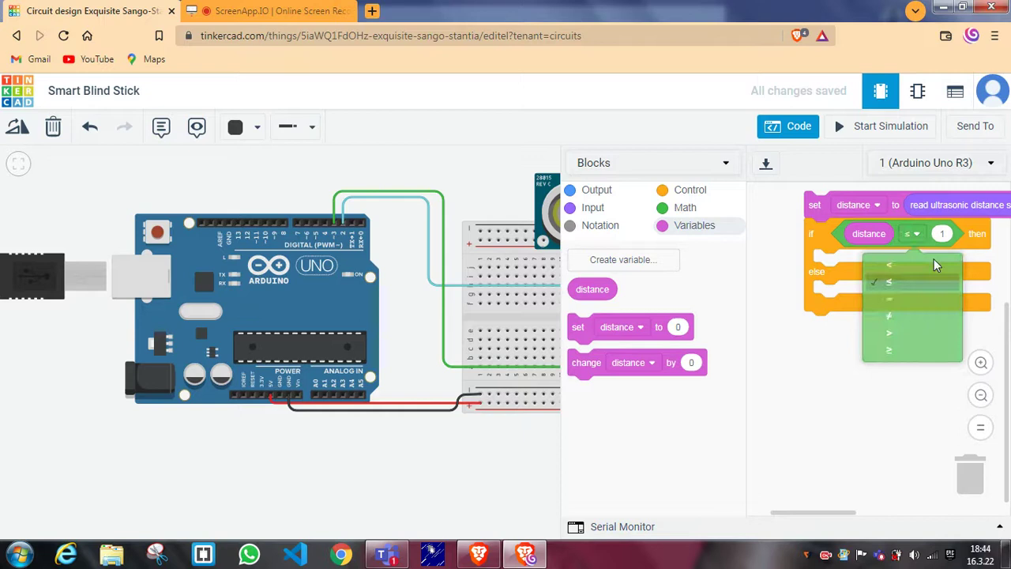
click(941, 234)
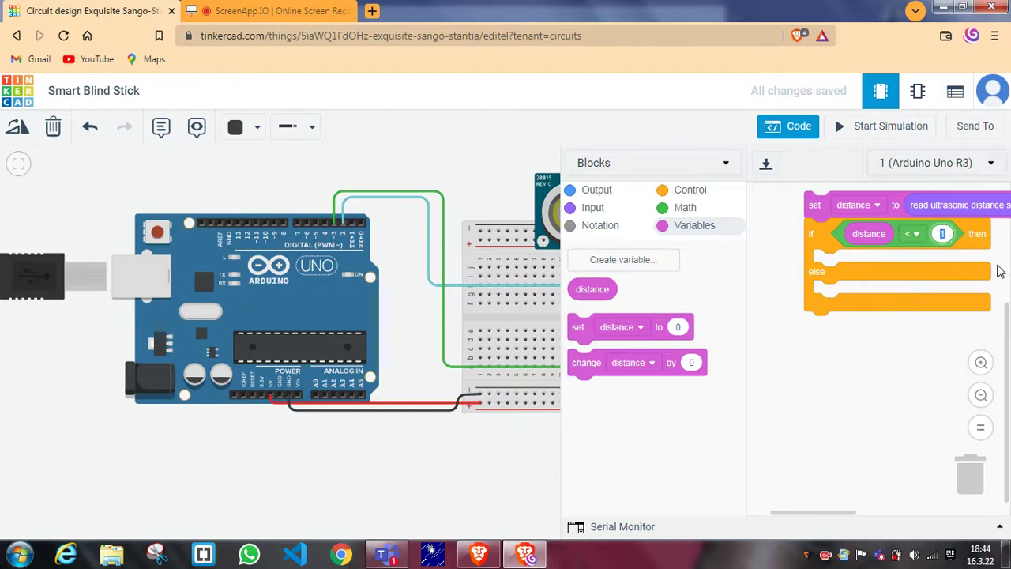
text(60)
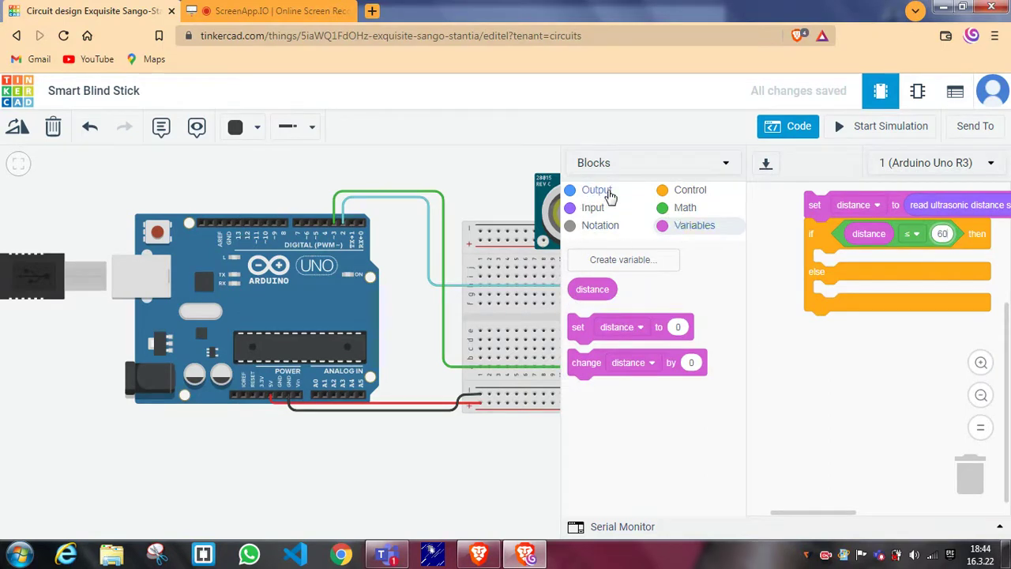
Make the if branch set pin 3 HIGH
click(607, 212)
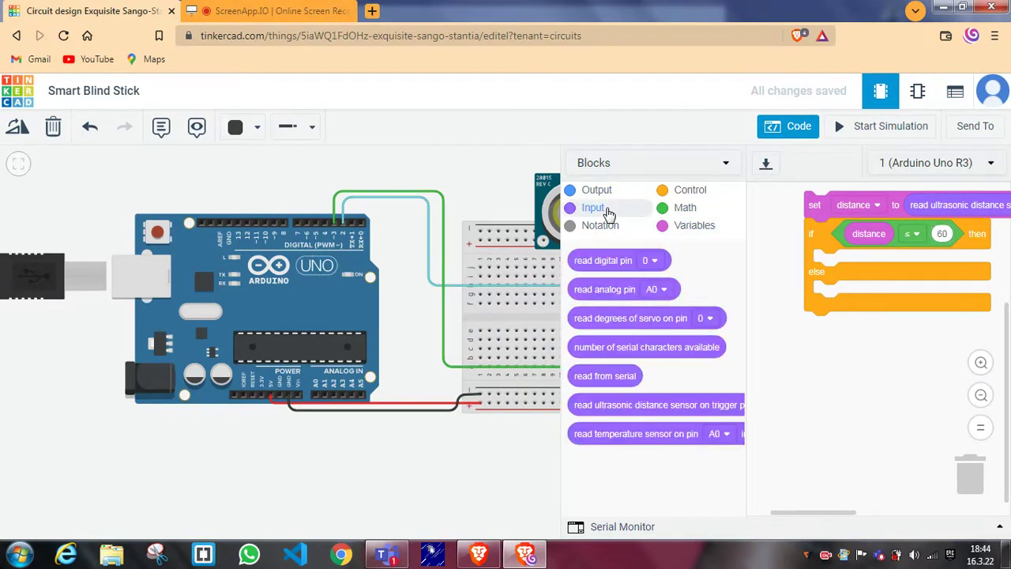
click(614, 190)
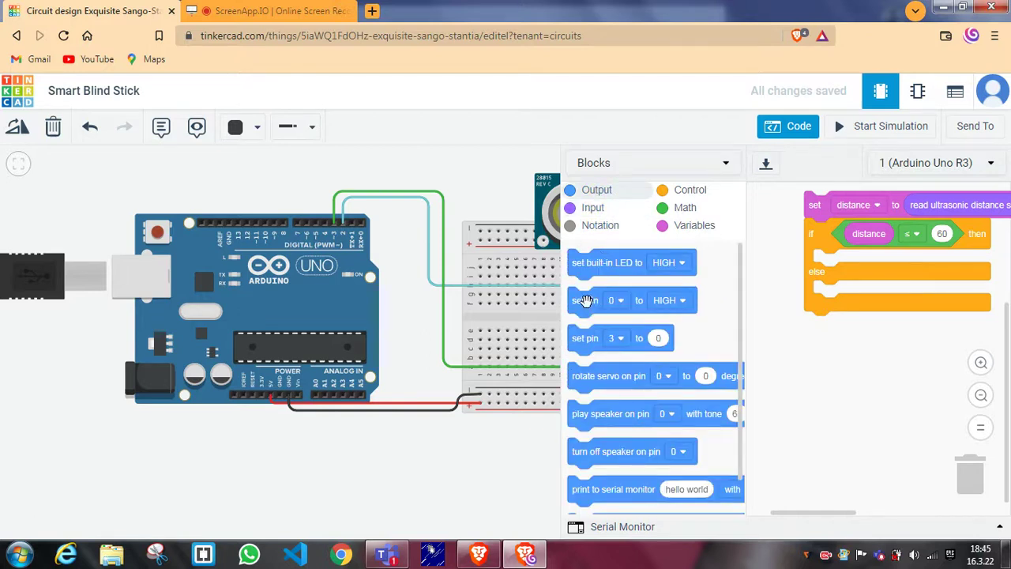
drag(585, 300, 825, 264)
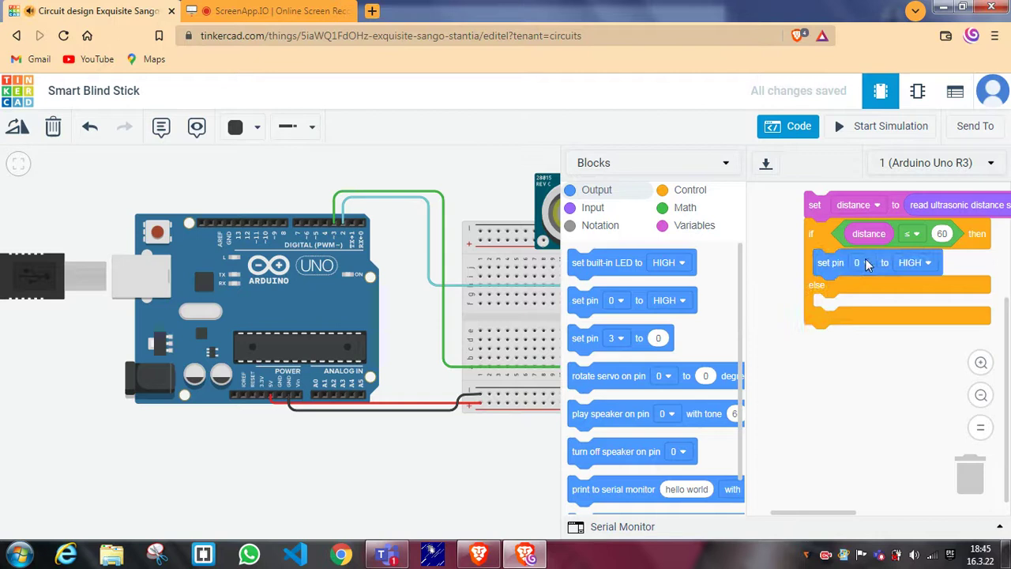
click(864, 263)
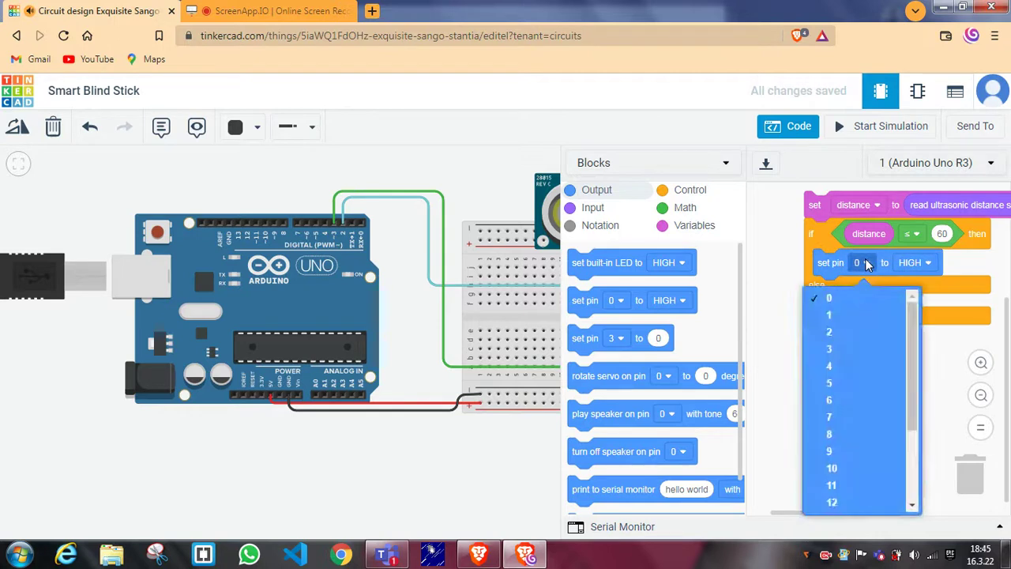
click(829, 349)
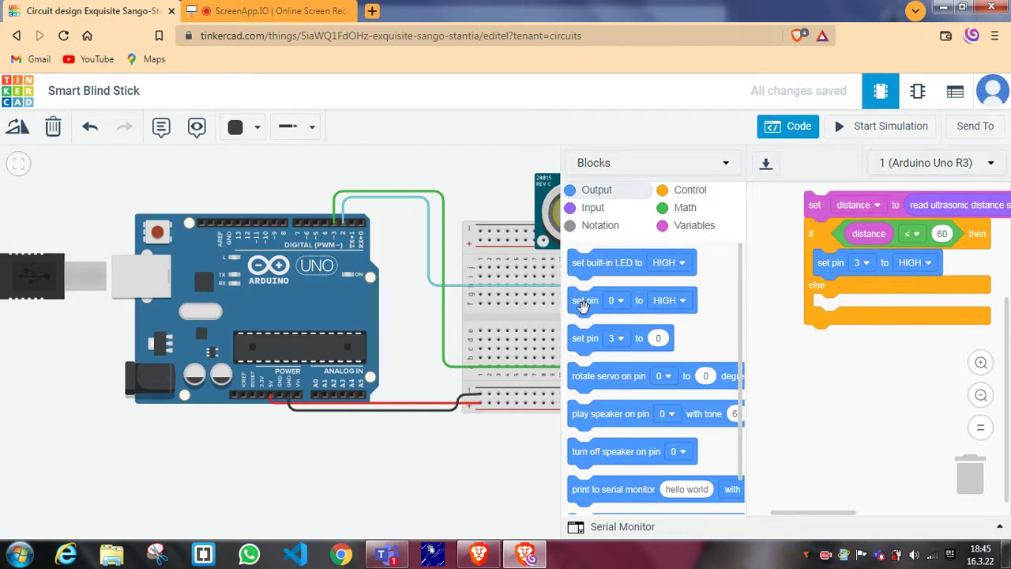
Make the else branch set pin 3 LOW, then run the simulation
drag(594, 309, 839, 316)
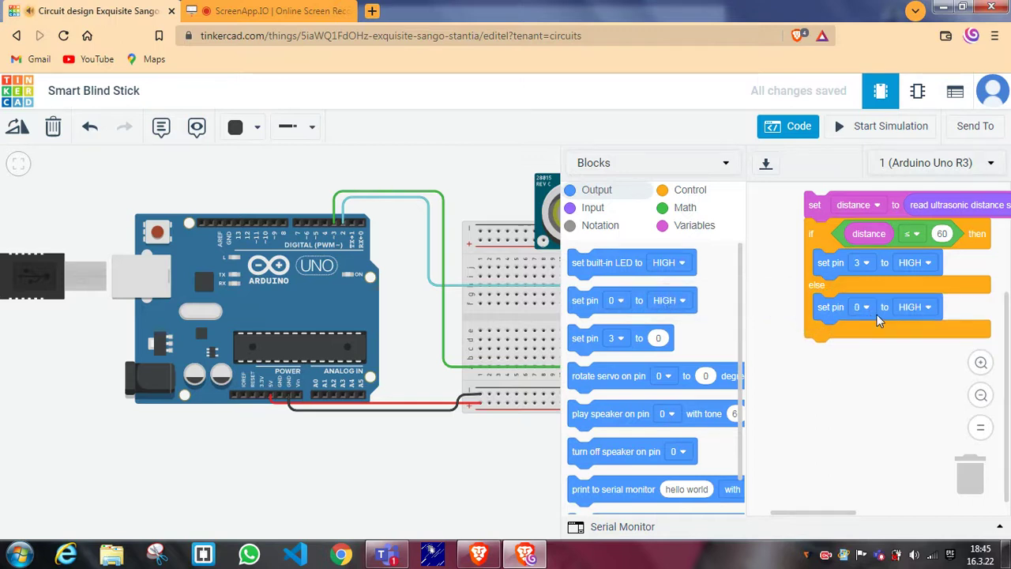
click(864, 308)
click(837, 390)
click(920, 312)
click(900, 355)
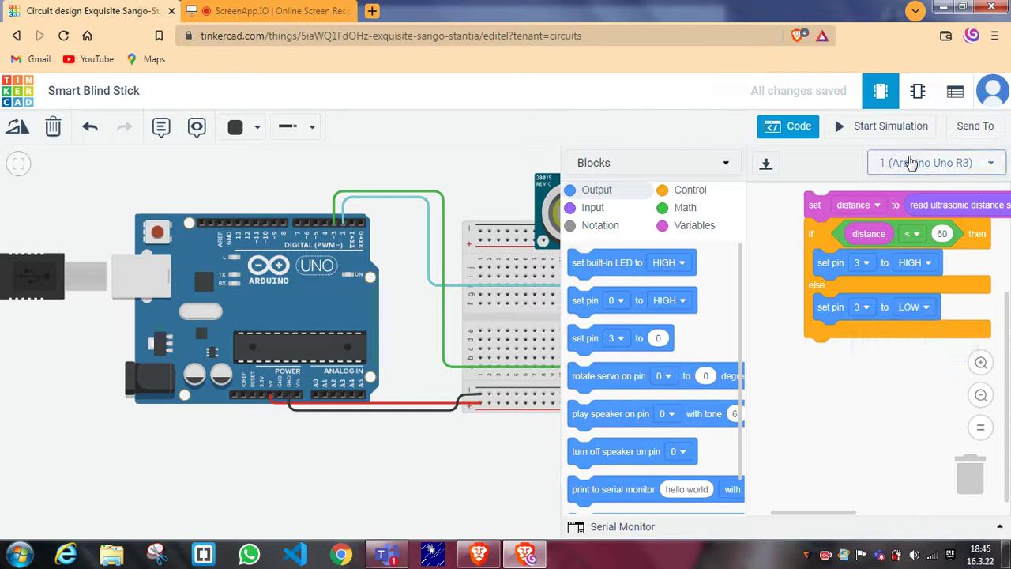
click(773, 131)
click(836, 126)
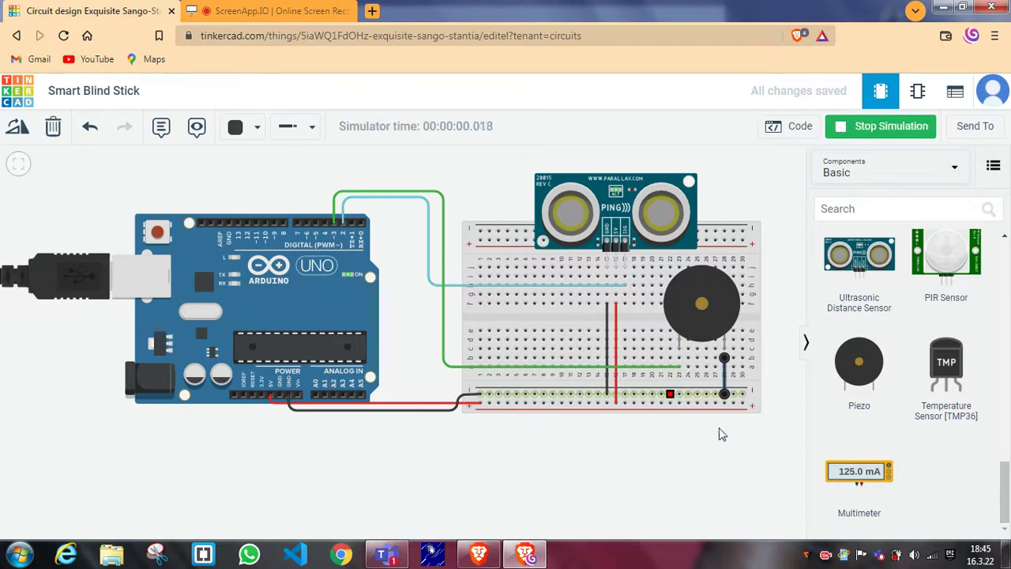
Move the sensor's target within and beyond 60 cm, ending at 88.1 cm with the piezo silent
drag(751, 205, 581, 338)
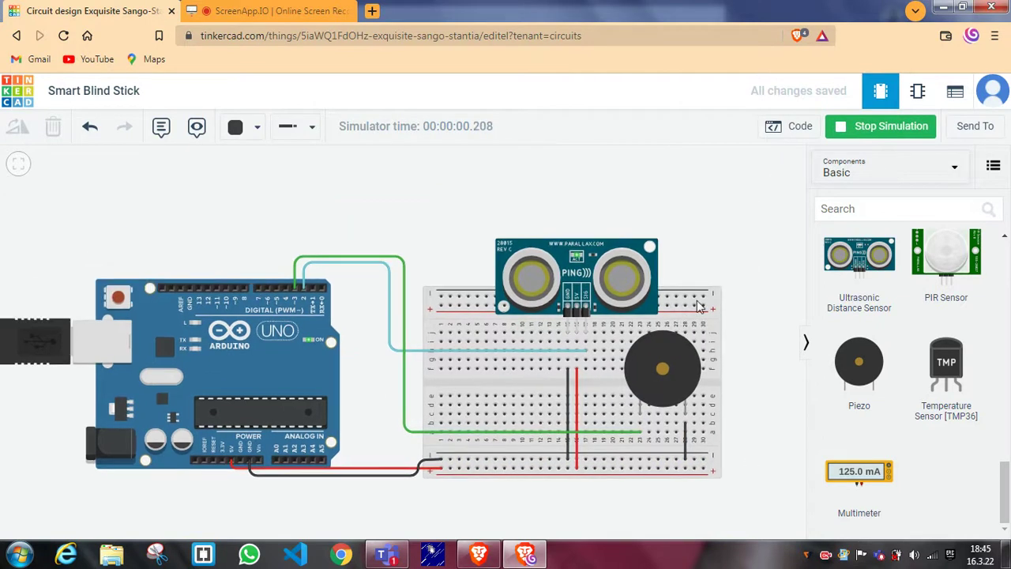
click(581, 338)
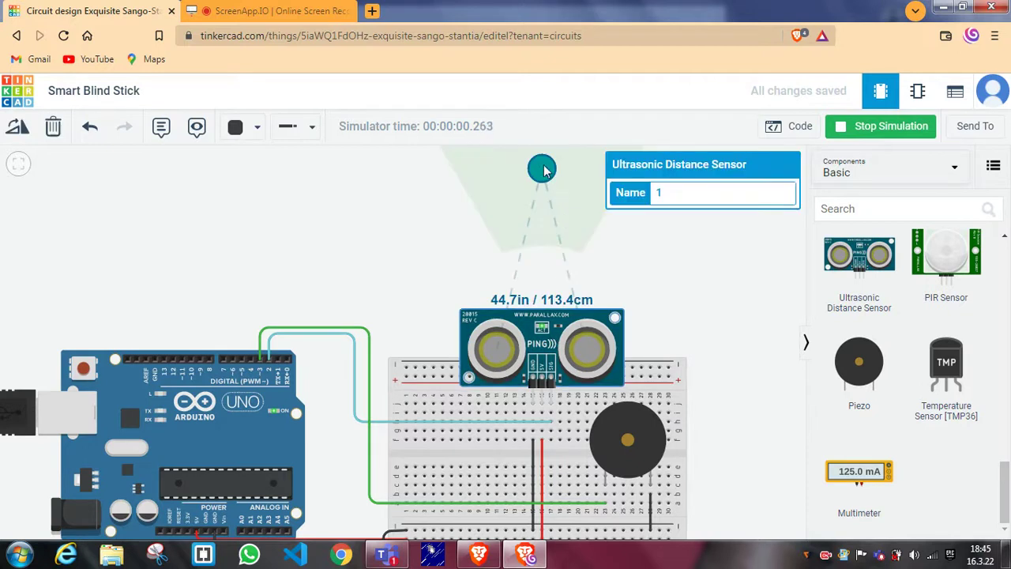
drag(543, 186, 550, 227)
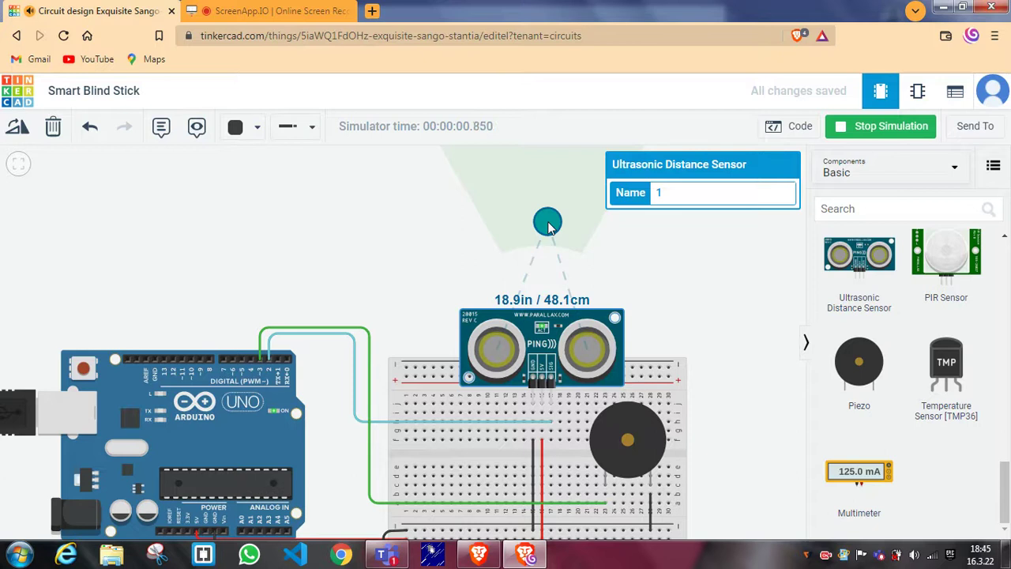
mouse_move(550, 226)
mouse_down()
mouse_move(551, 199)
mouse_move(542, 223)
mouse_up()
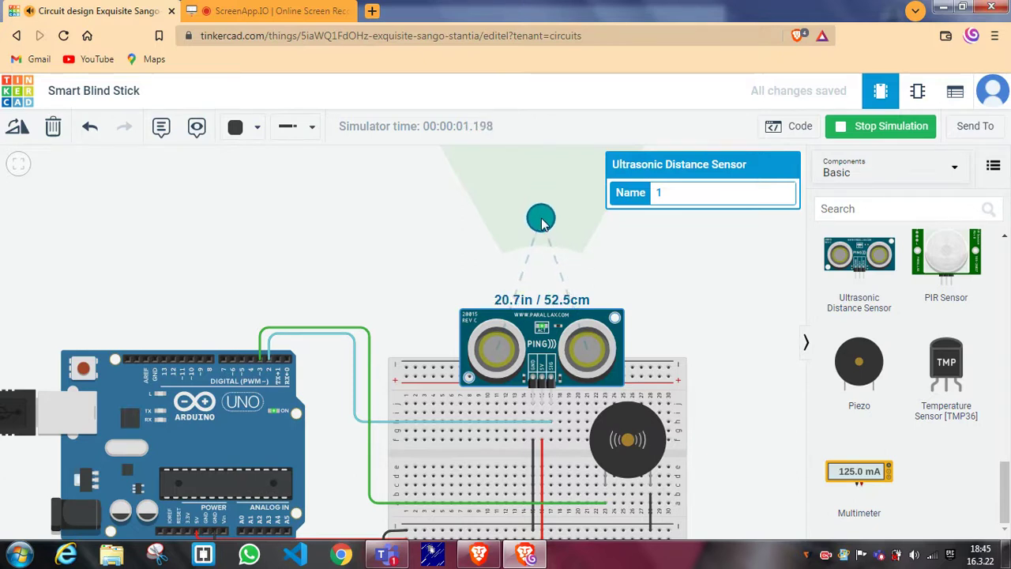
drag(542, 220, 548, 229)
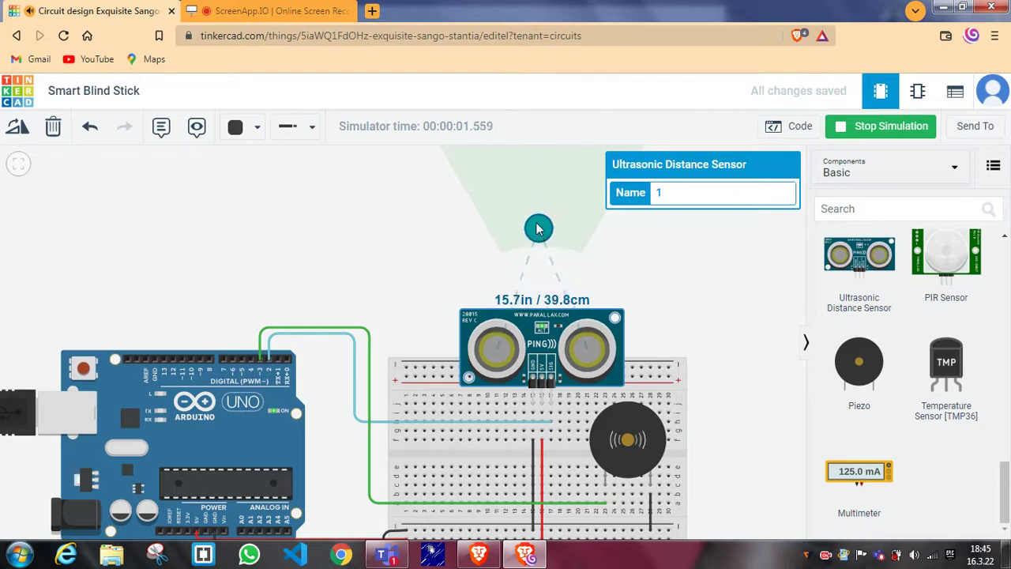
drag(548, 228, 542, 195)
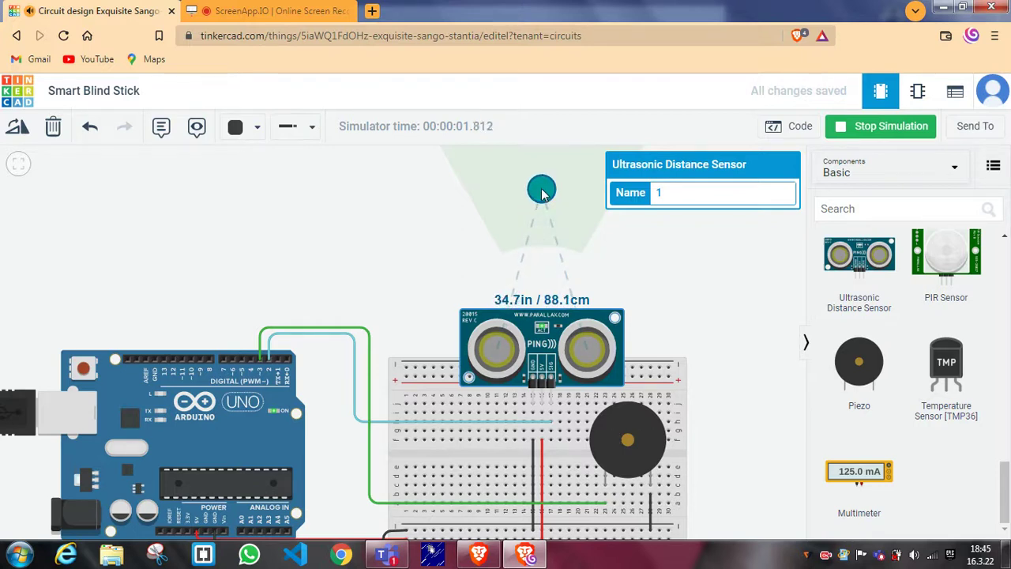